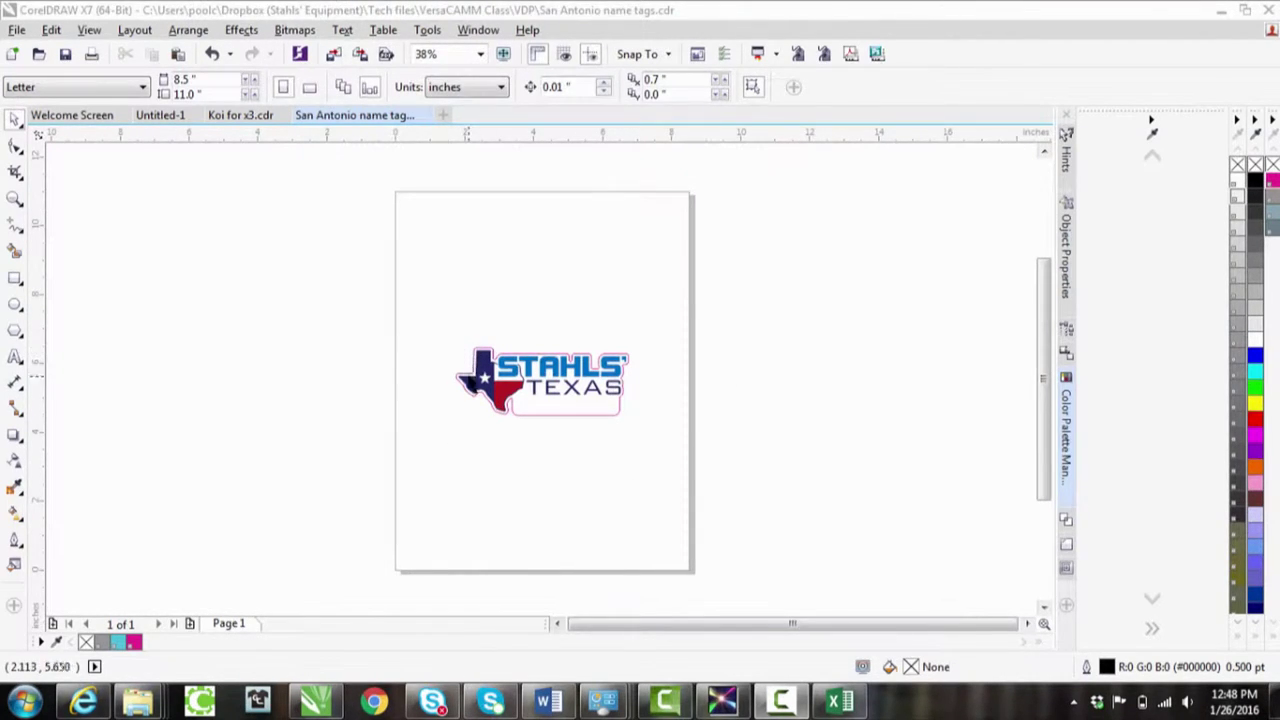
Clear the canvas selection and open the Palette Editor.
click(530, 362)
click(718, 368)
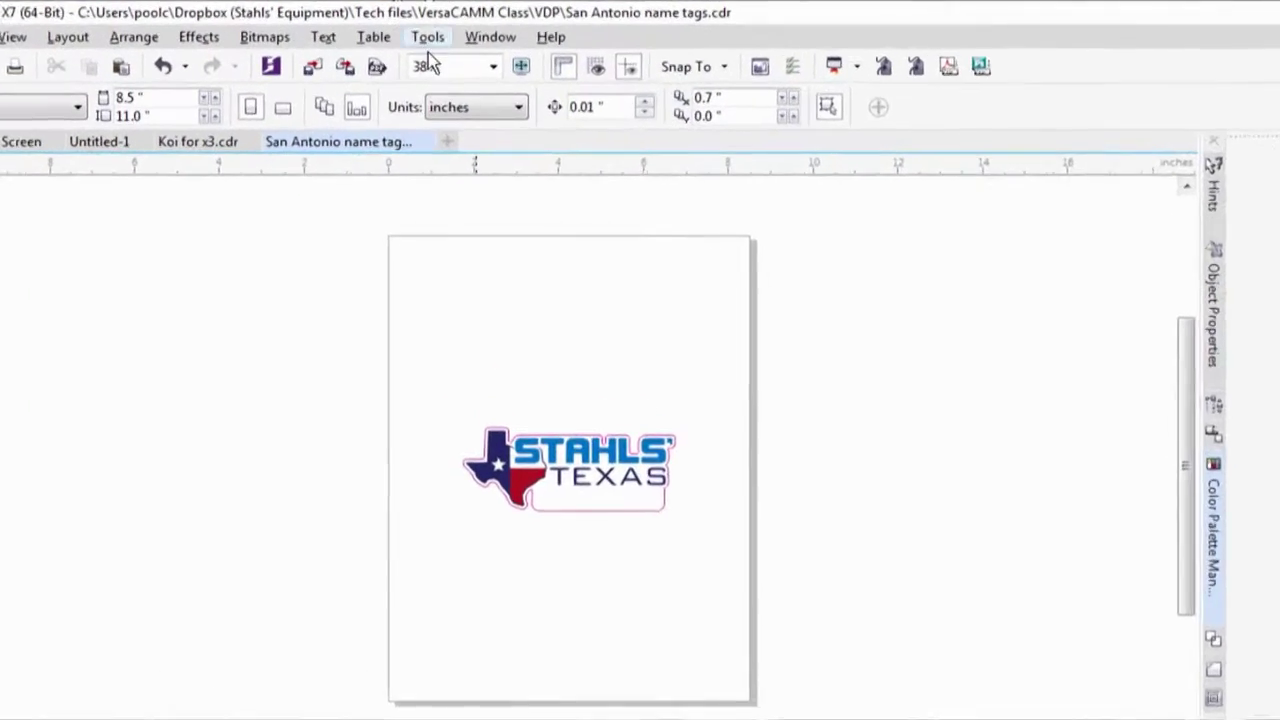
click(502, 64)
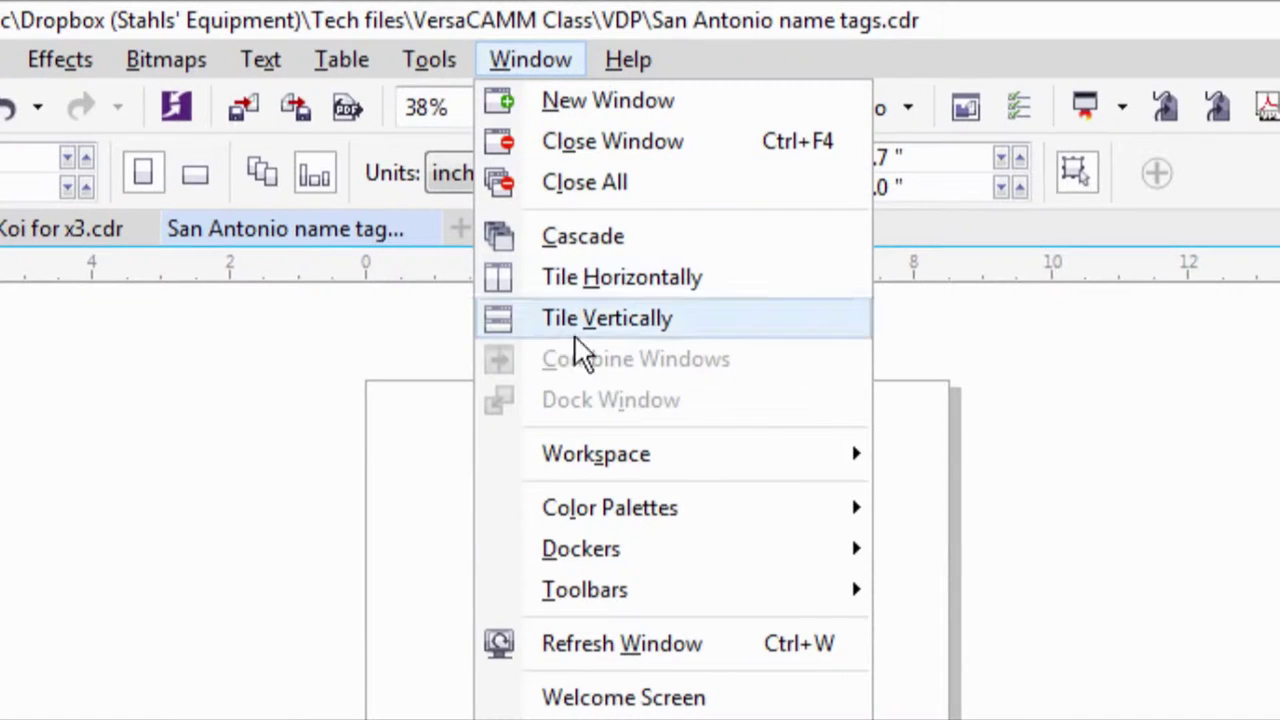
mouse_move(632, 527)
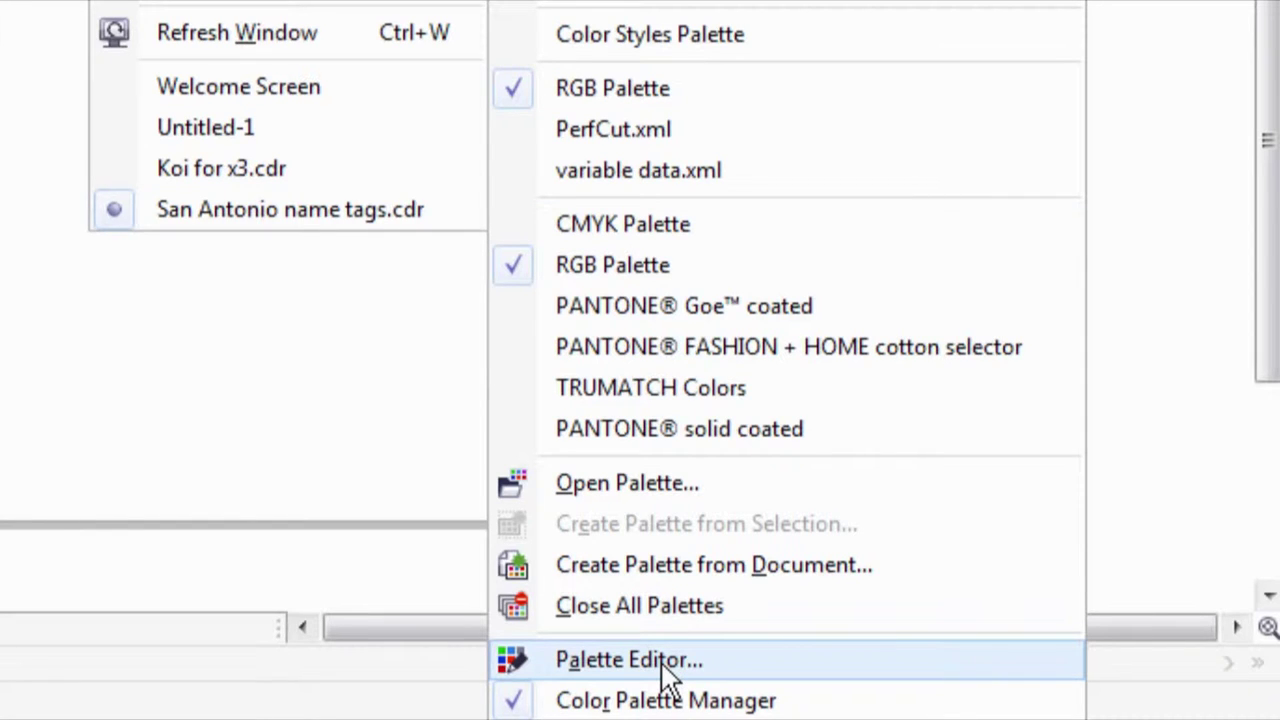
click(663, 665)
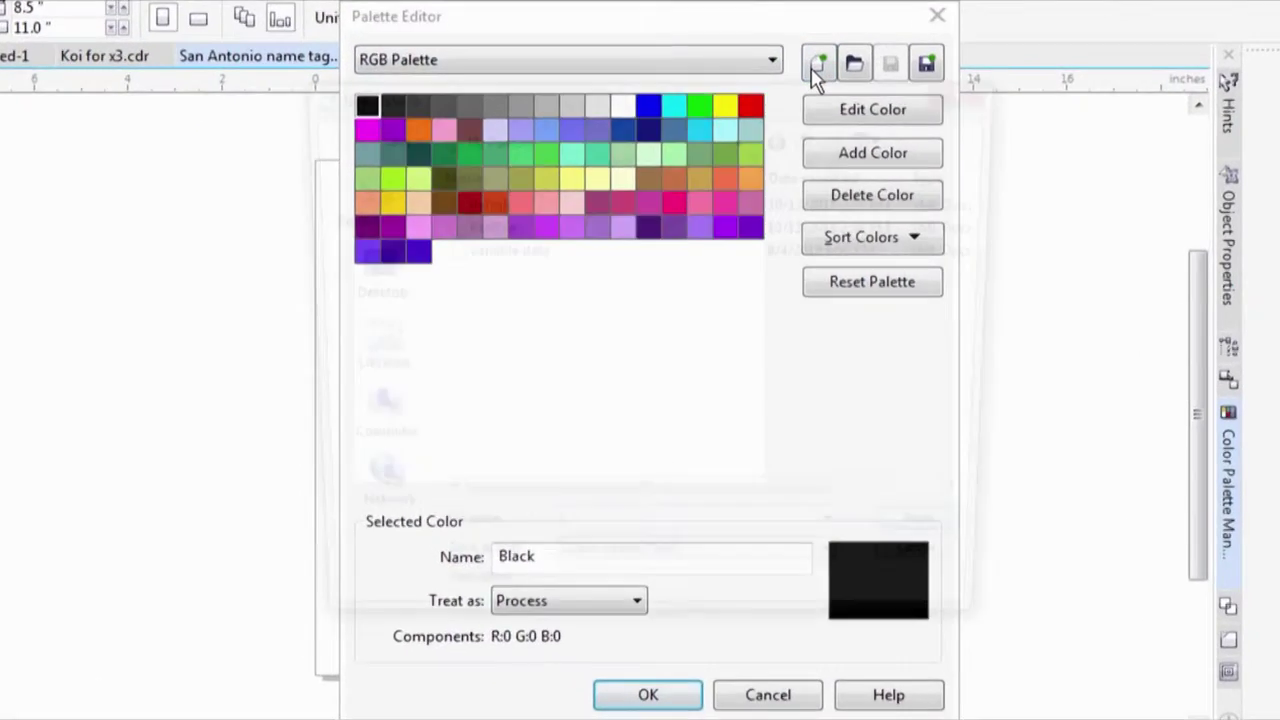
Create and save a new custom palette named vdp, then start adding a colour to it.
click(764, 120)
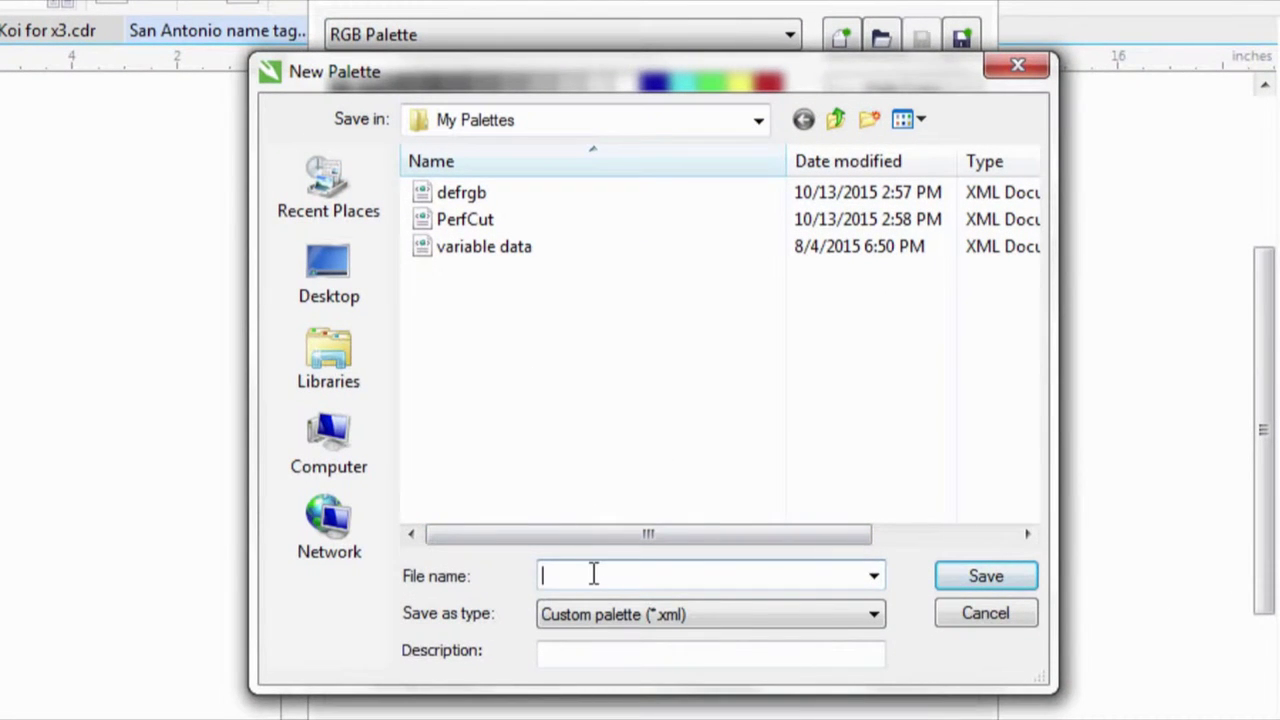
text(vdp)
click(970, 569)
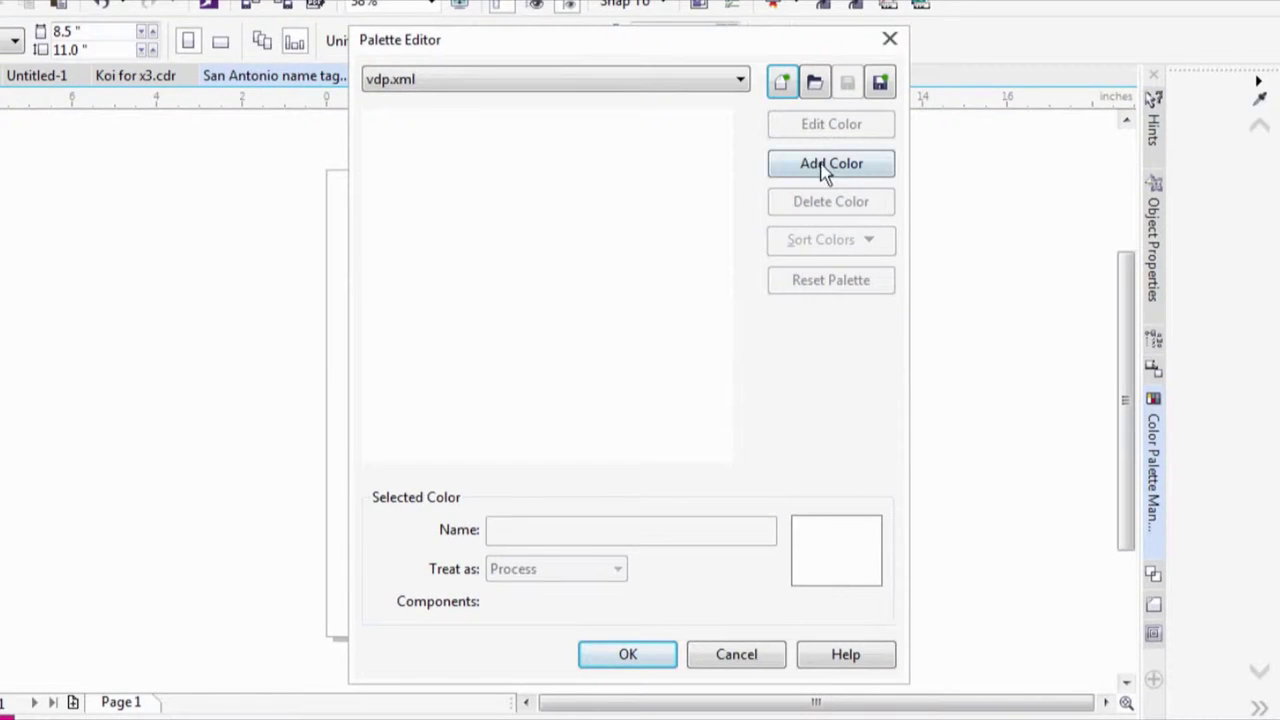
click(824, 165)
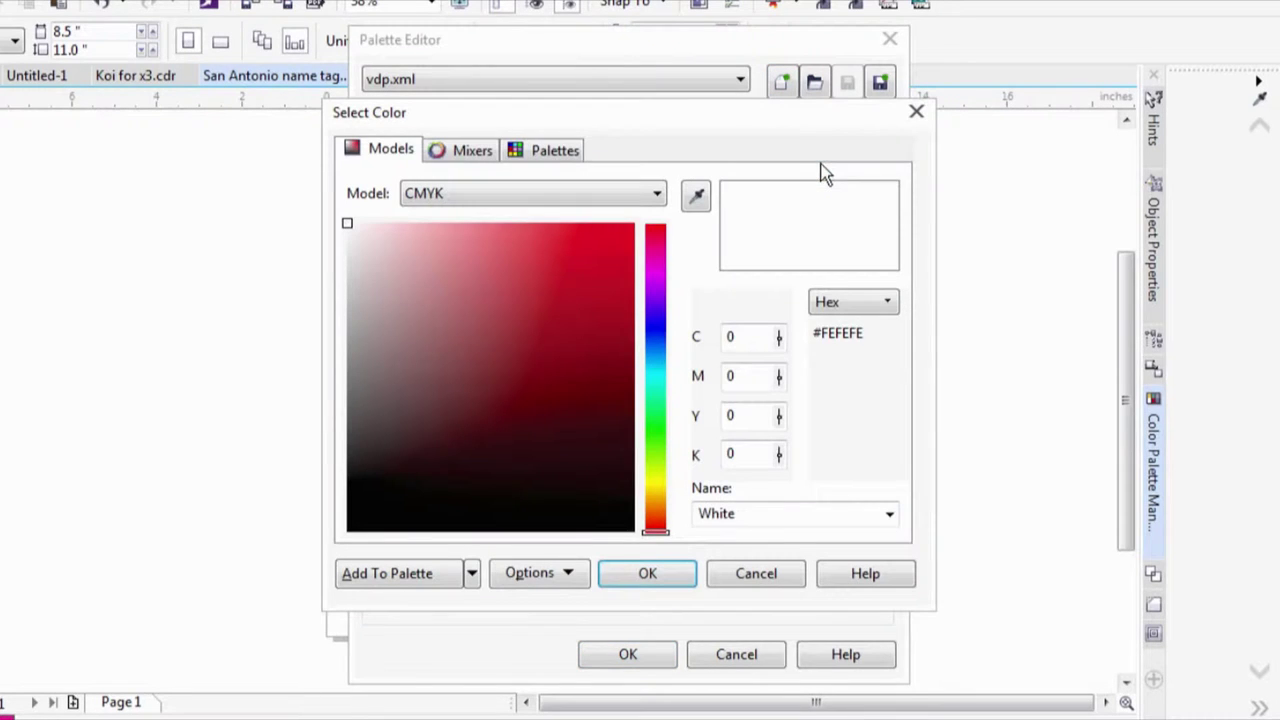
Mix a blue of C95 M85 Y0 K0 and add it to the vdp.xml palette.
click(657, 327)
click(583, 297)
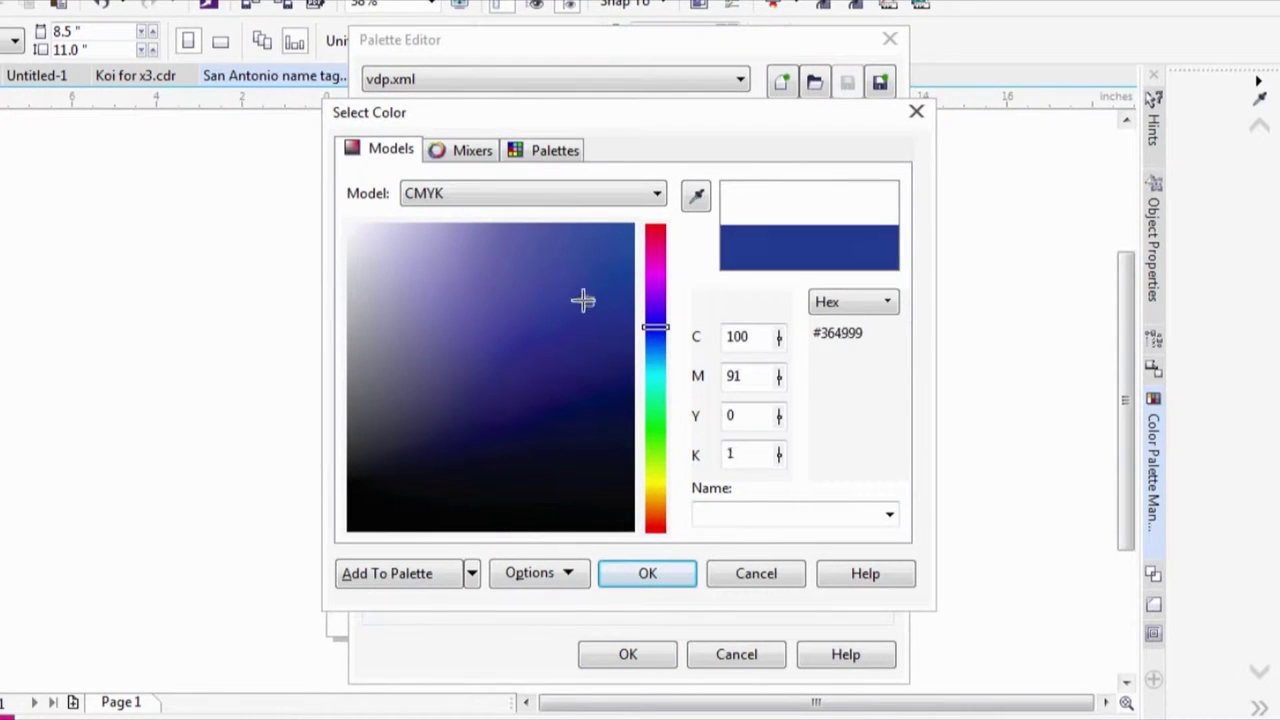
click(523, 306)
click(536, 302)
drag(573, 282, 593, 266)
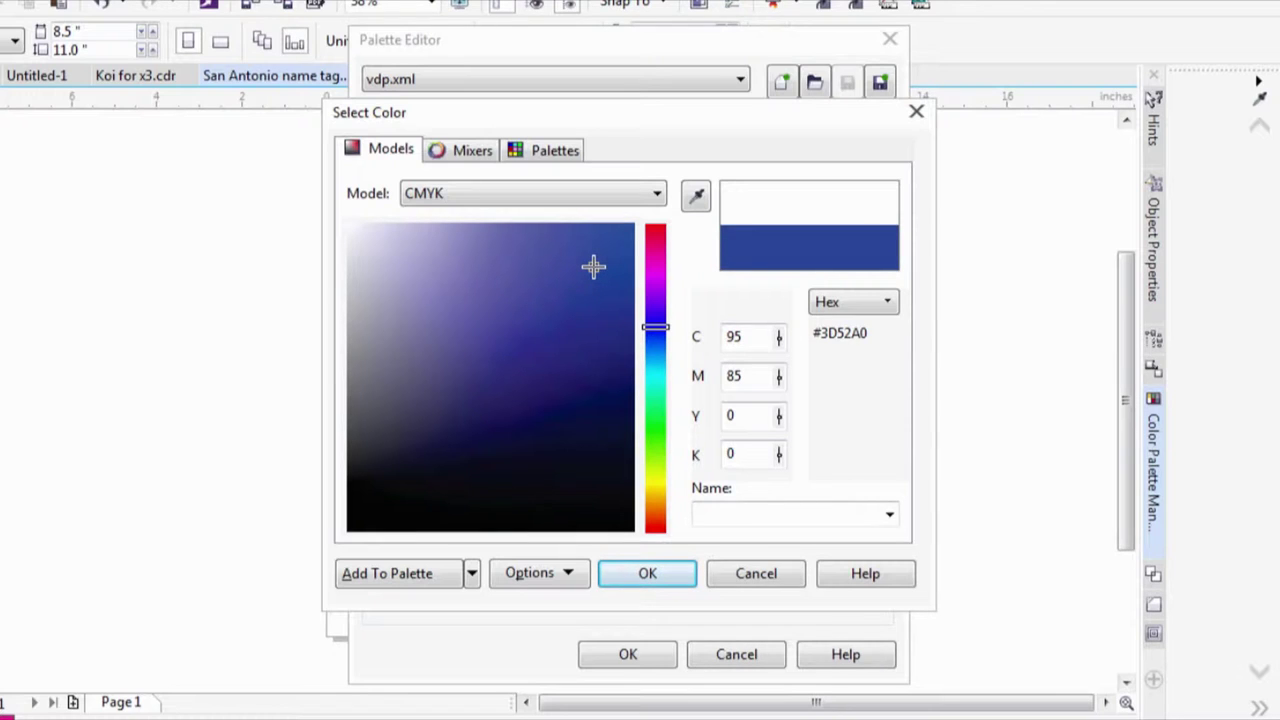
click(426, 579)
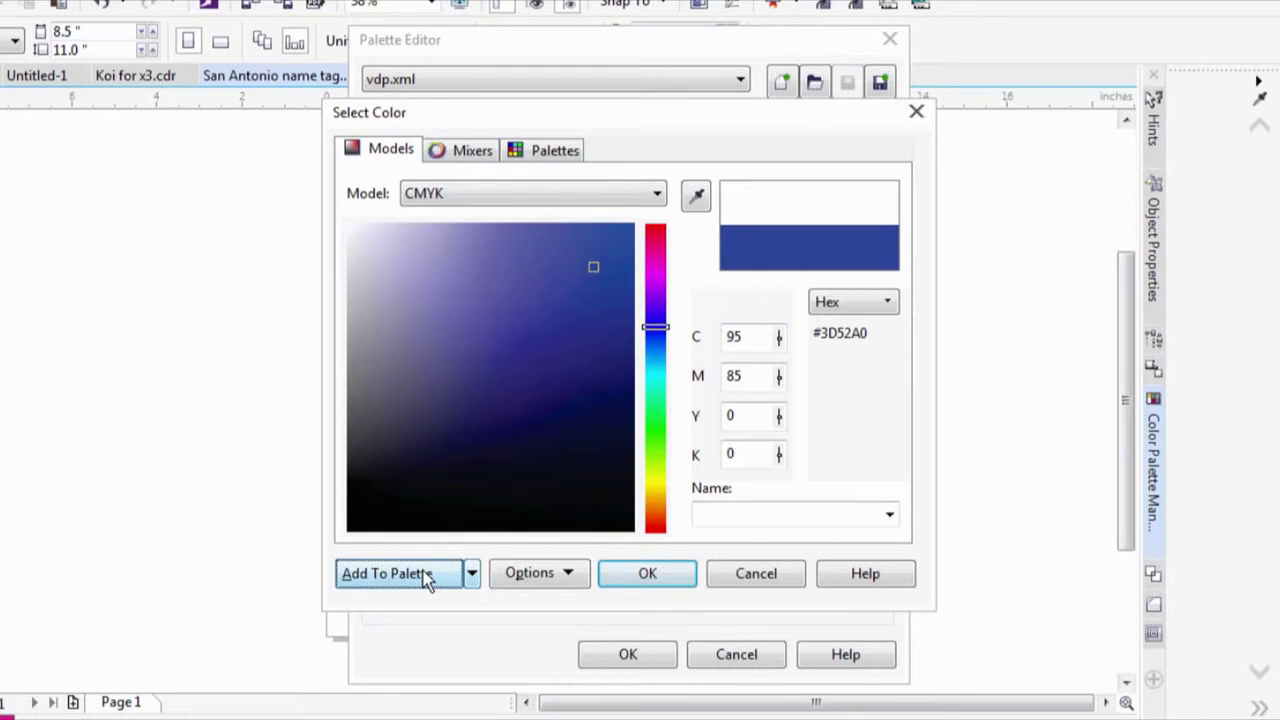
click(619, 576)
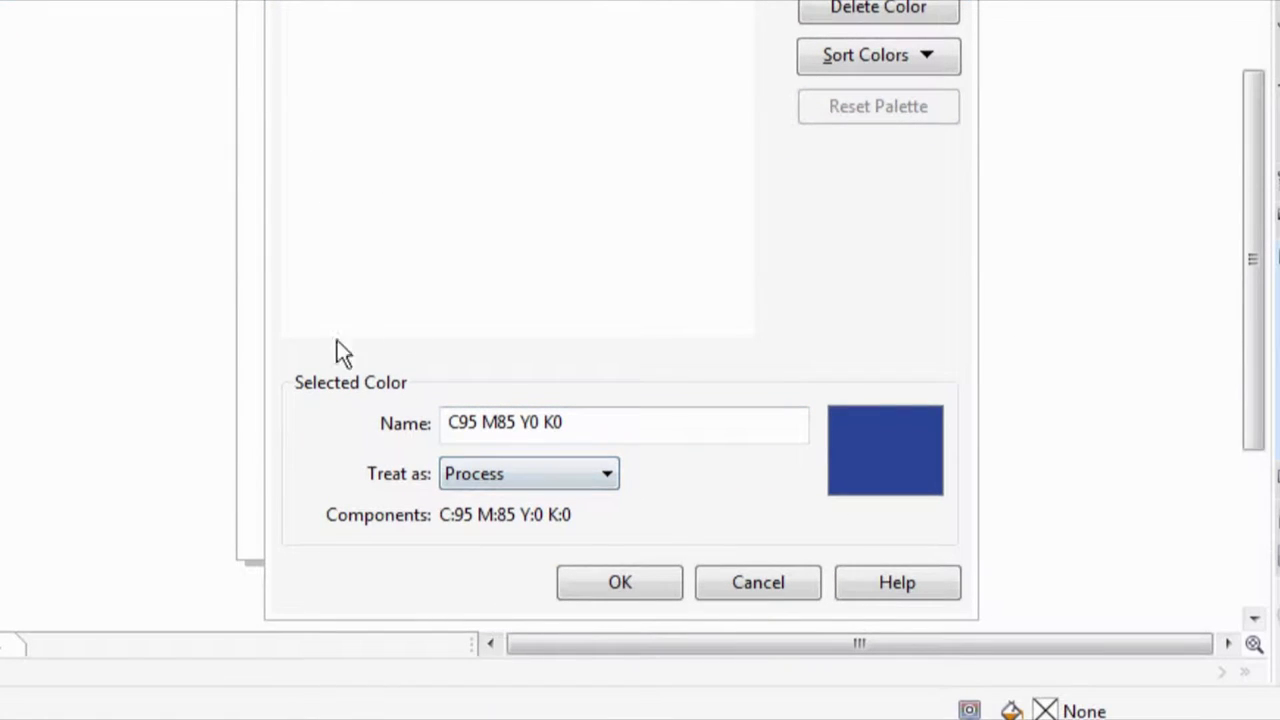
Make the new blue a spot colour named VDP_Names and close the Palette Editor.
click(568, 475)
click(510, 518)
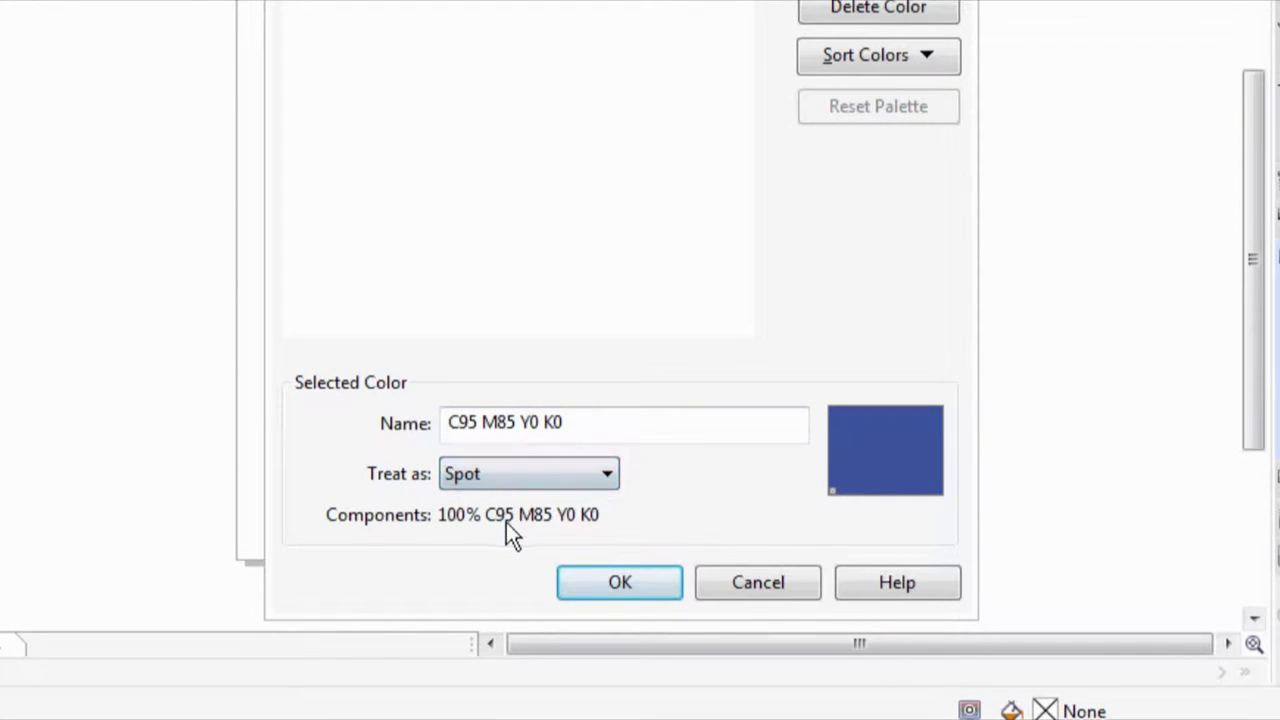
drag(589, 420, 388, 432)
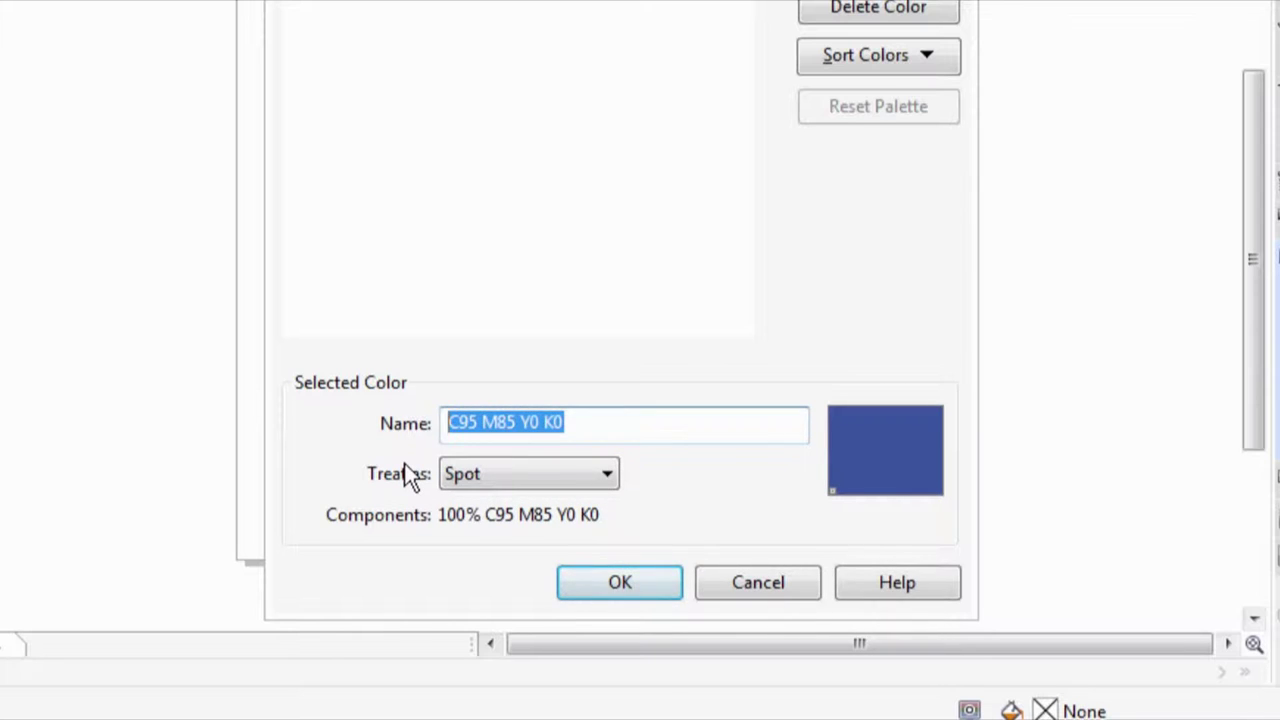
text(VDP_Names)
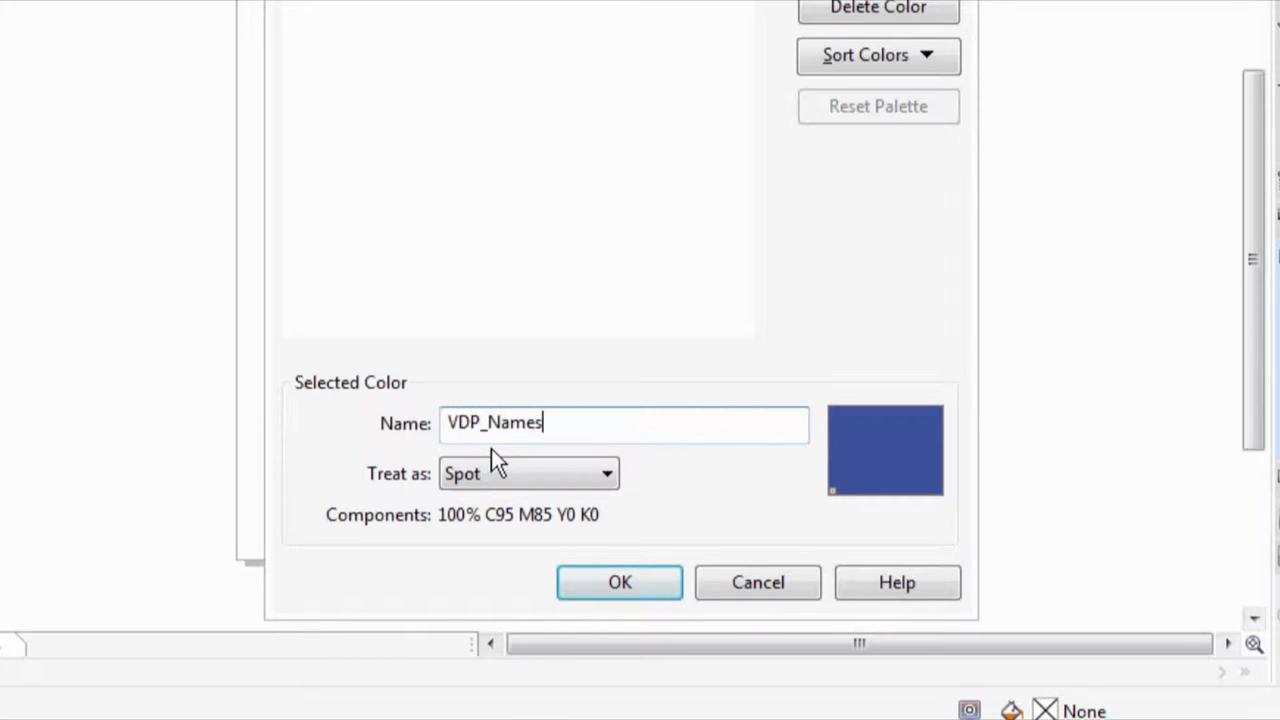
click(605, 588)
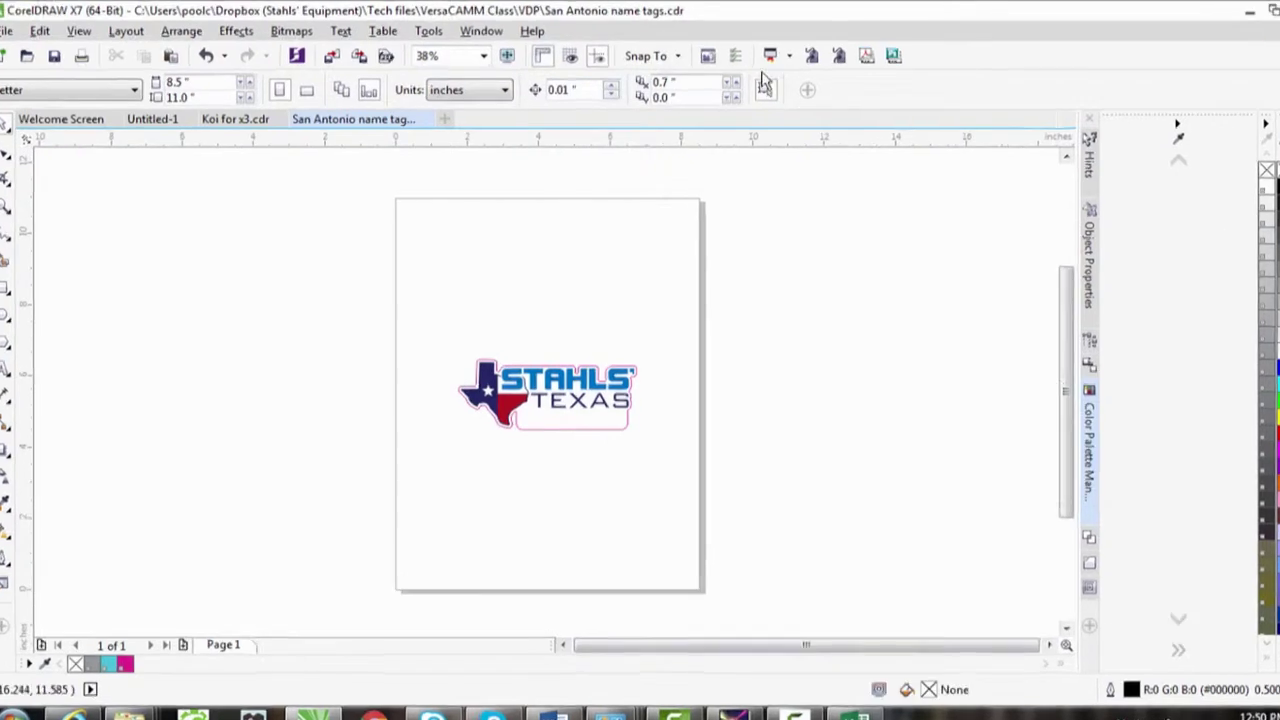
Turn on the vdp.xml palette in the Color Palette Manager so the VDP_Names swatch docks beside the defaults.
click(472, 35)
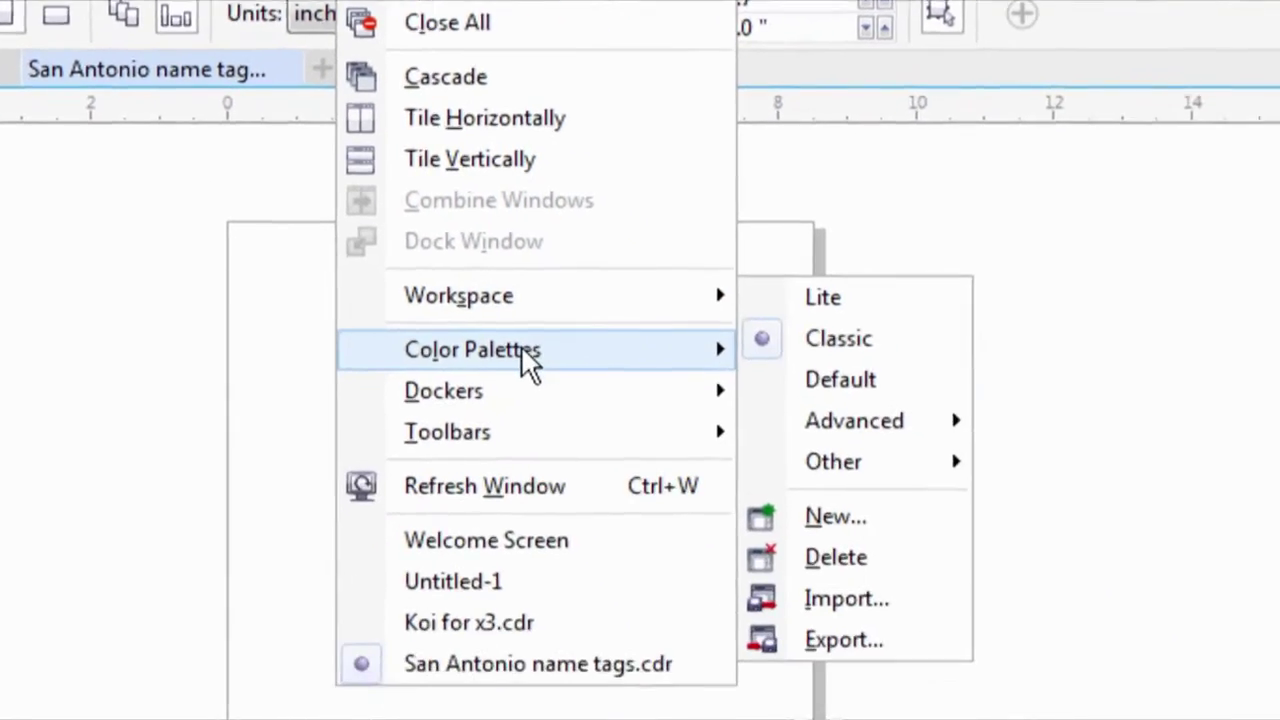
mouse_move(721, 605)
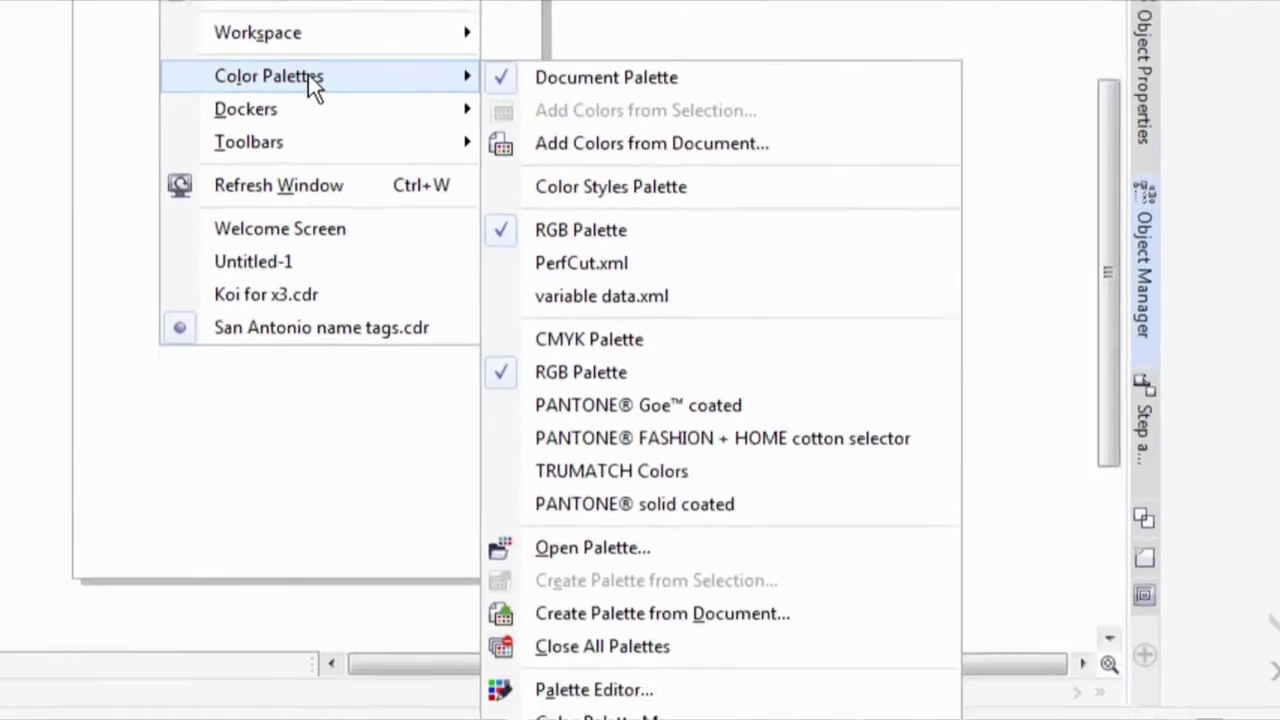
click(676, 689)
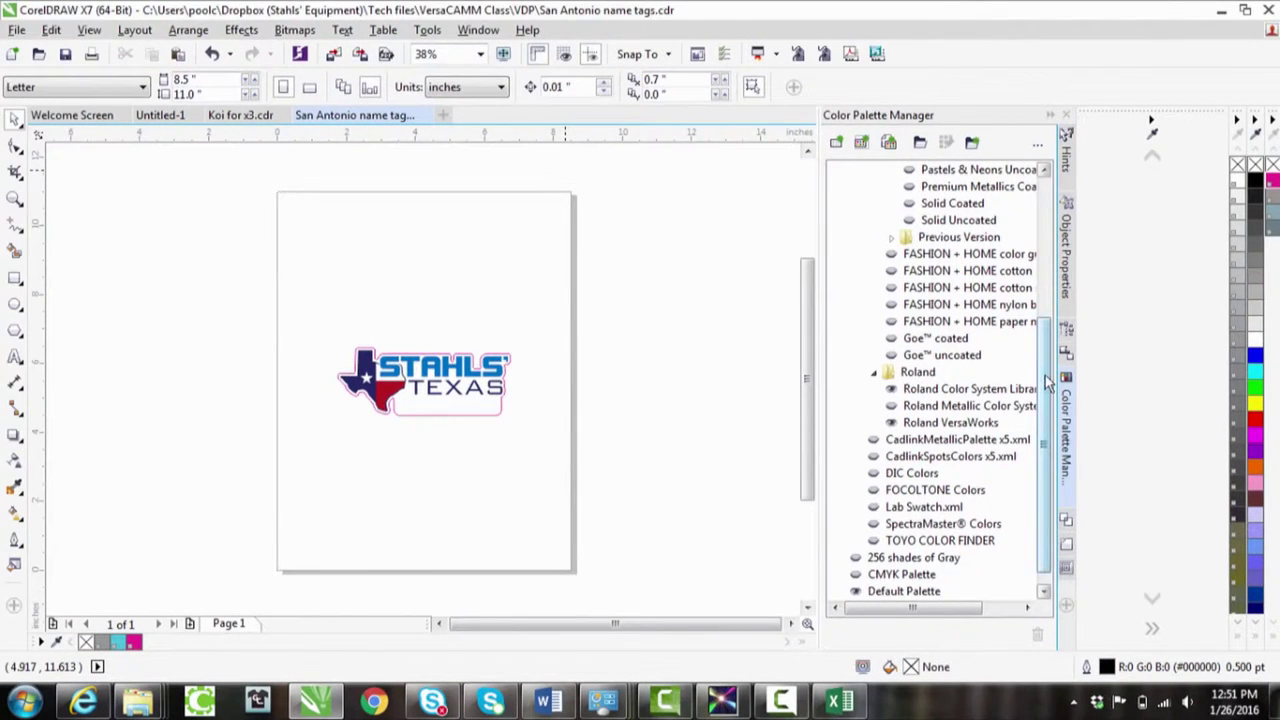
scroll(1050, 300, up, 5)
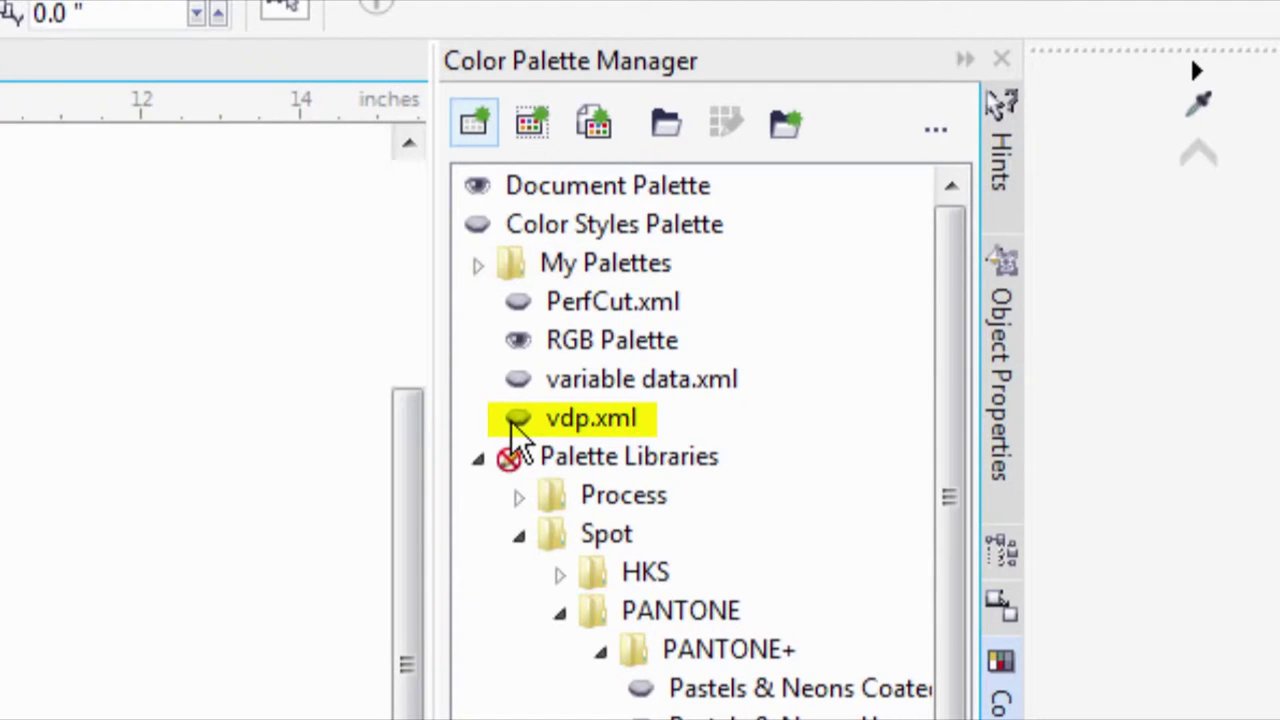
click(518, 425)
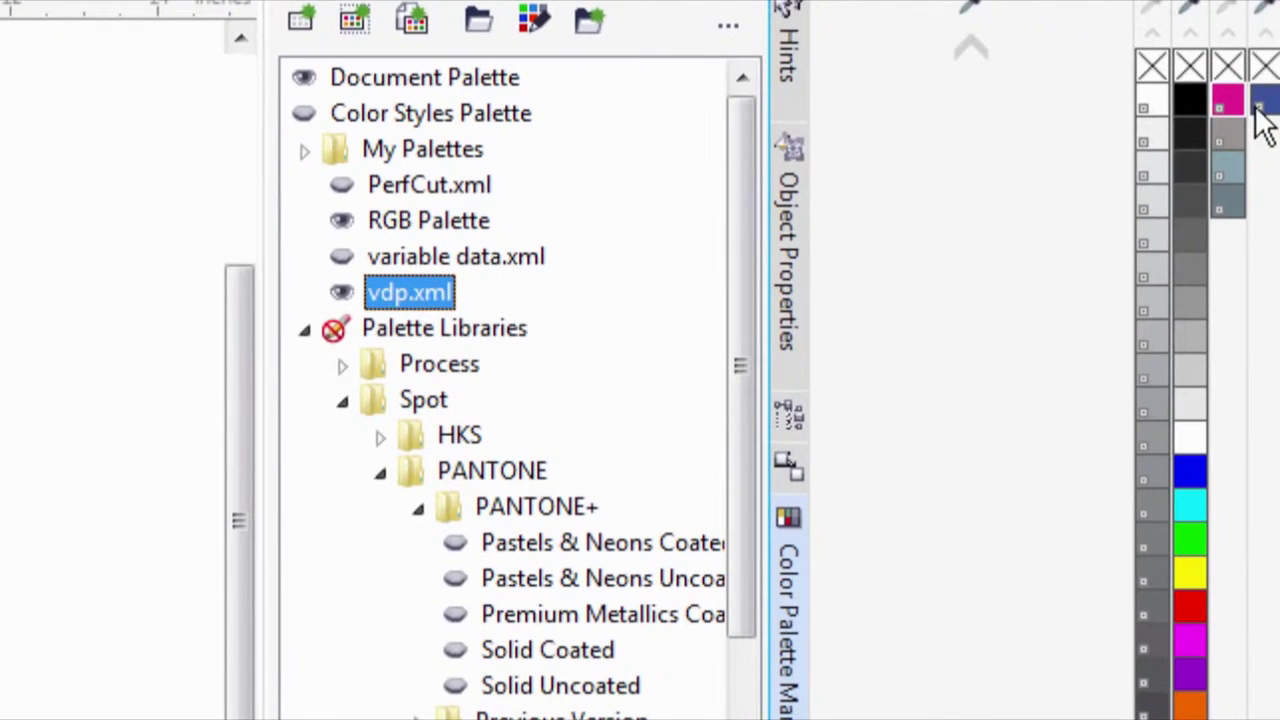
mouse_move(1262, 118)
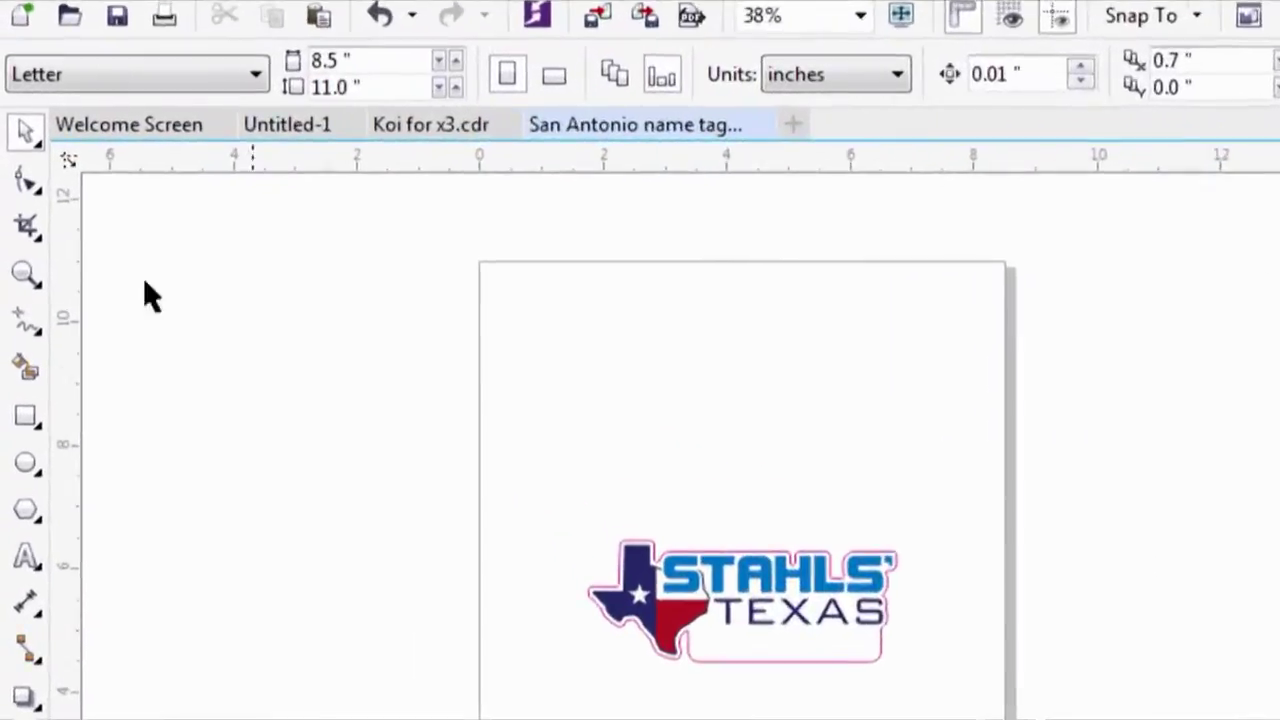
Zoom into the logo and draw a 2.497 × 0.475 inch rectangle under TEXAS with a VDP_Names outline.
click(54, 366)
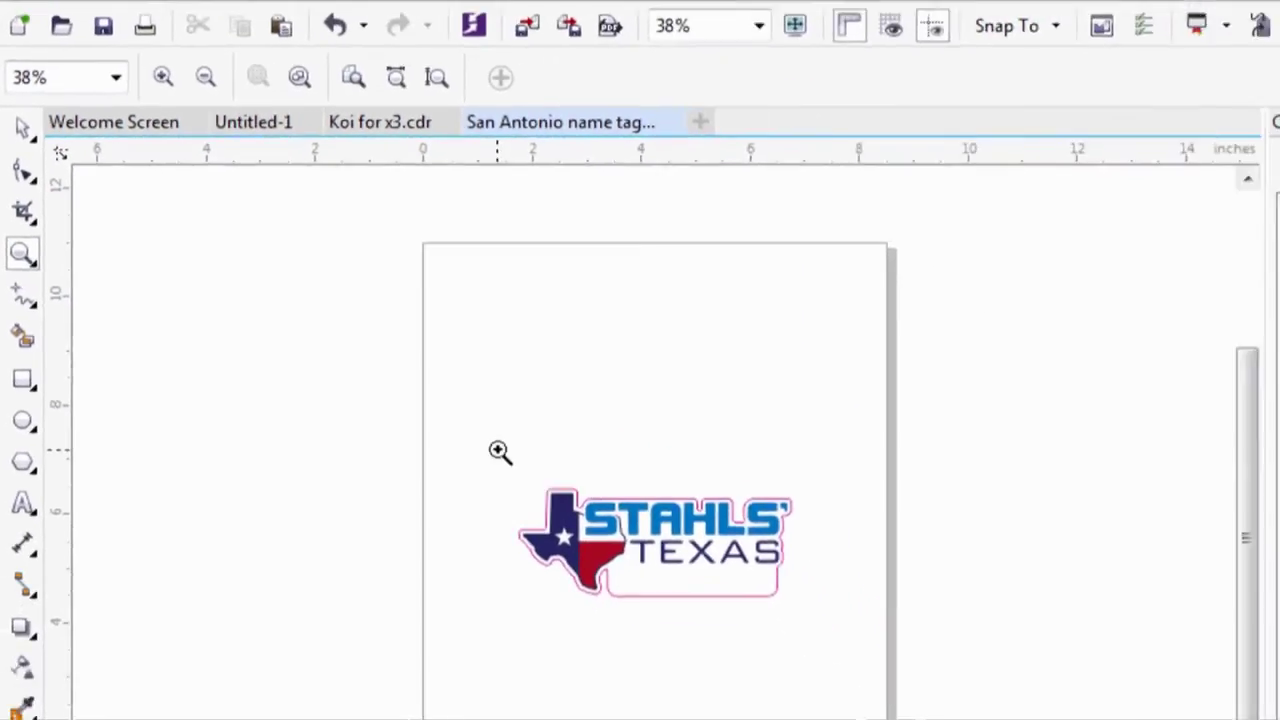
drag(314, 322, 523, 446)
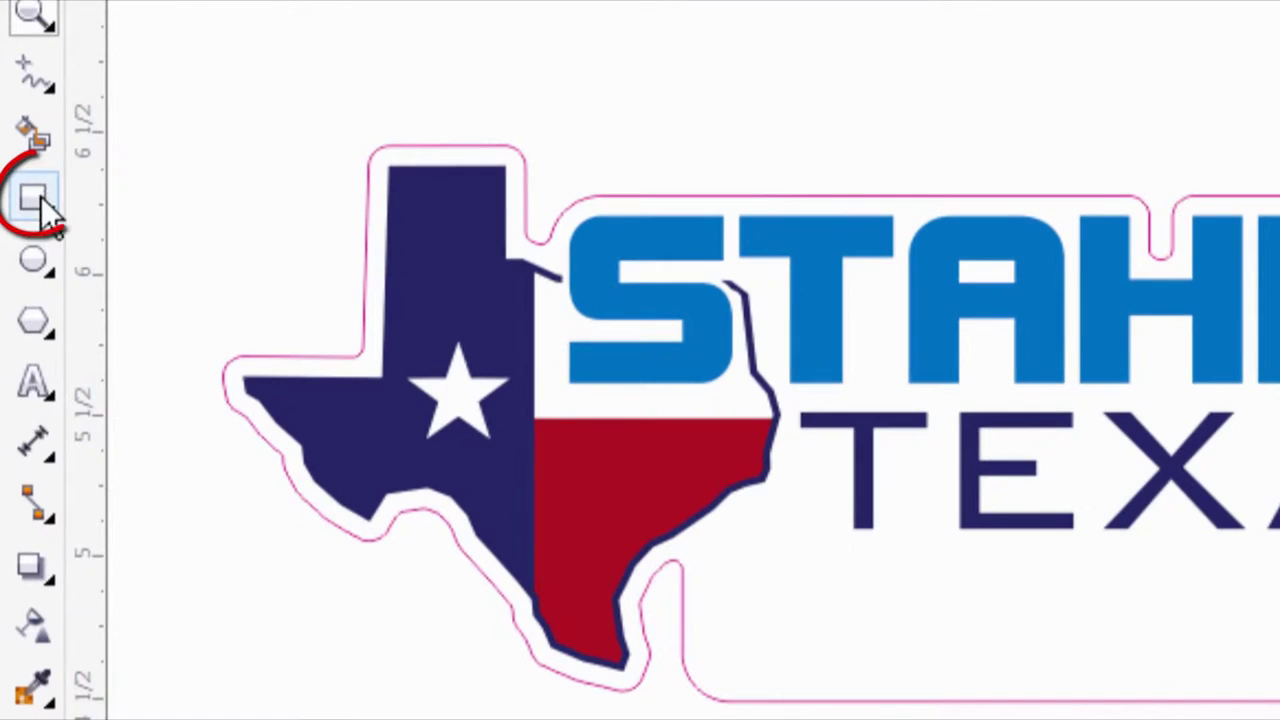
click(43, 207)
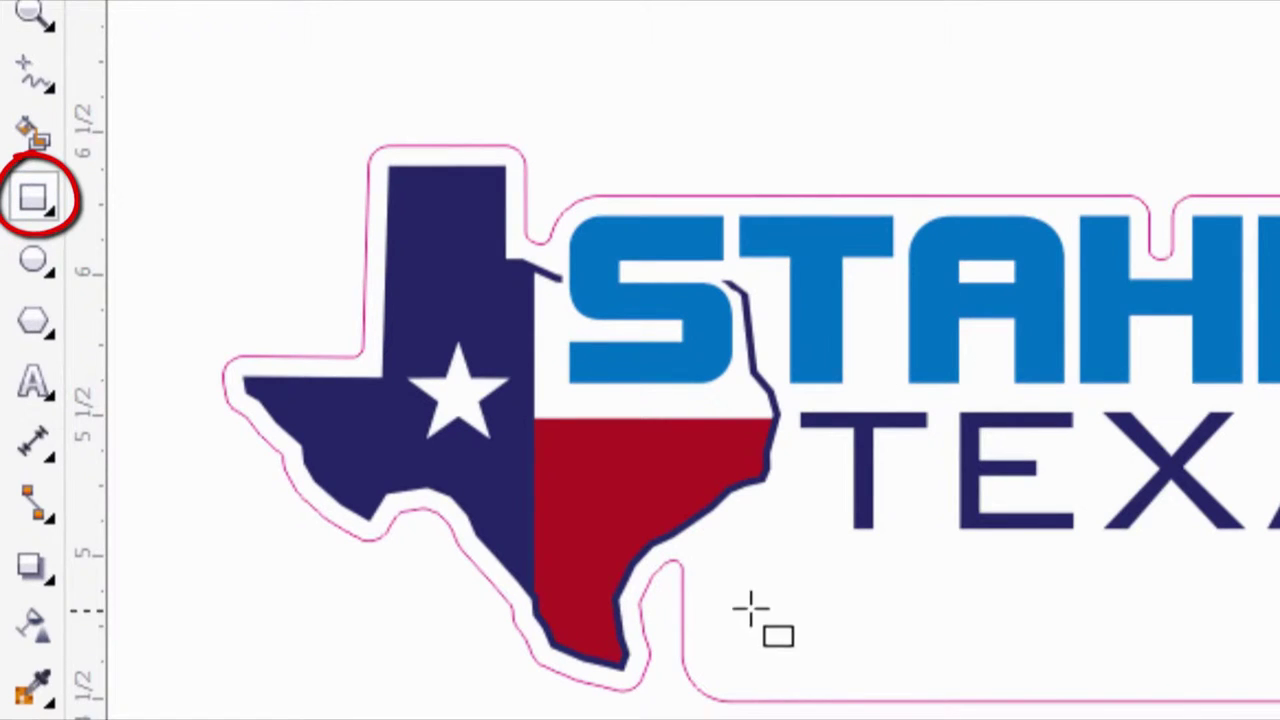
drag(790, 556, 1279, 691)
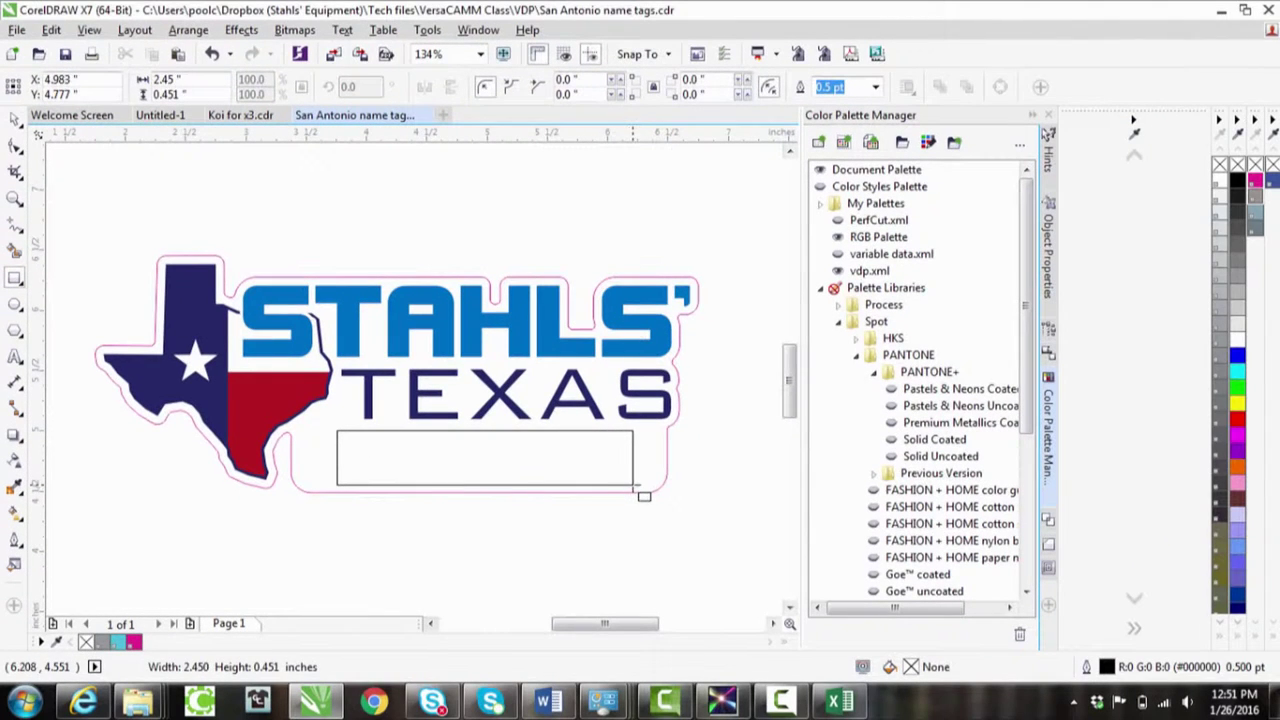
drag(643, 495, 648, 496)
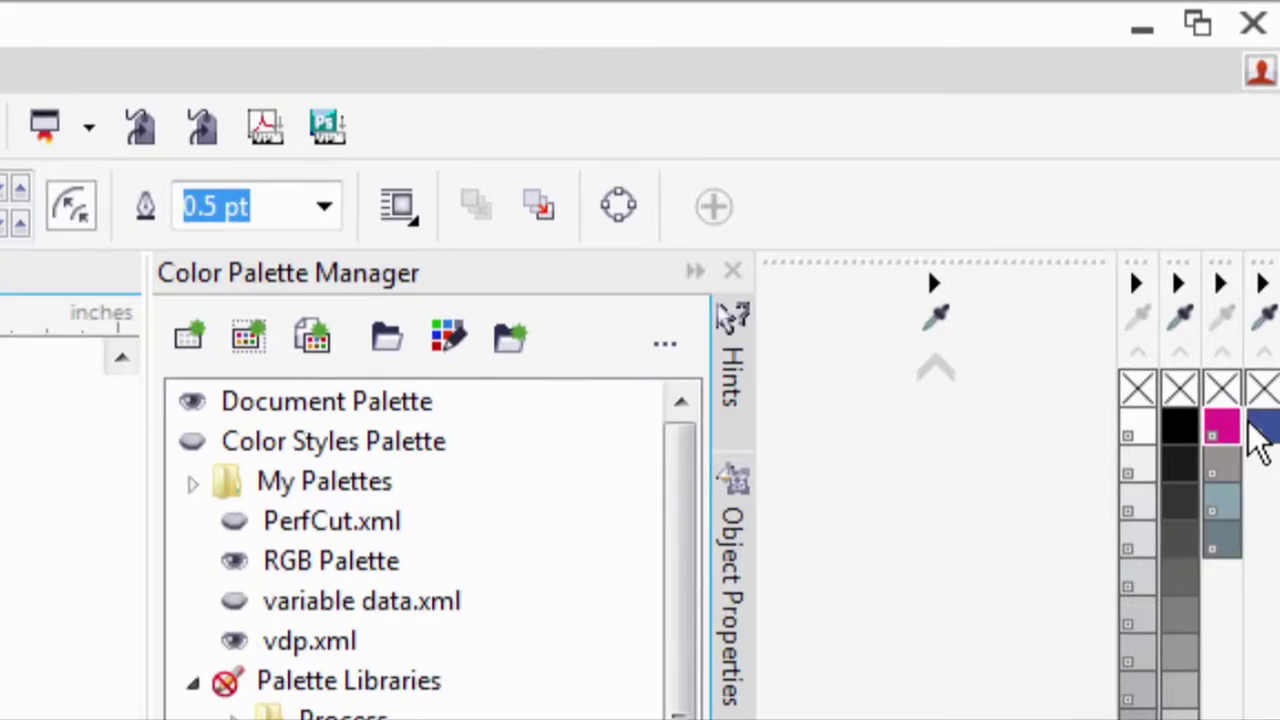
mouse_move(1258, 440)
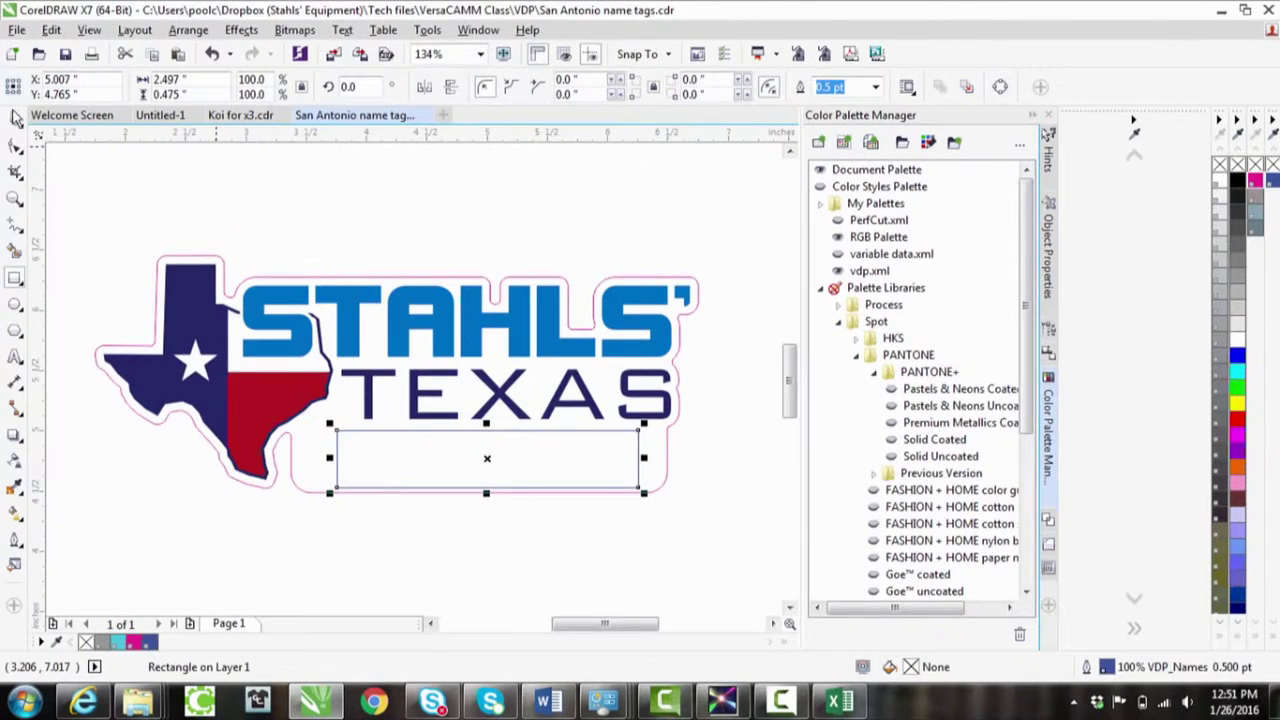
click(129, 214)
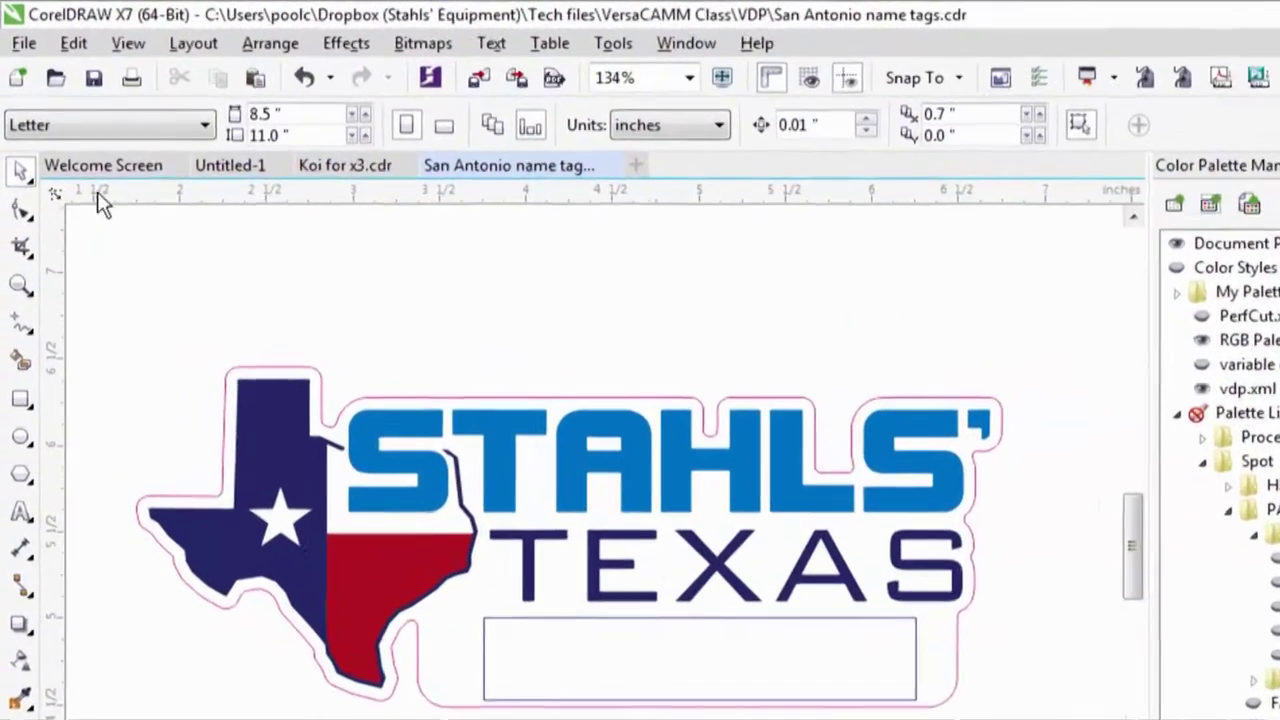
Export the design to the Desktop as EPS 'San Antonio name tags' with default EPS options.
click(24, 42)
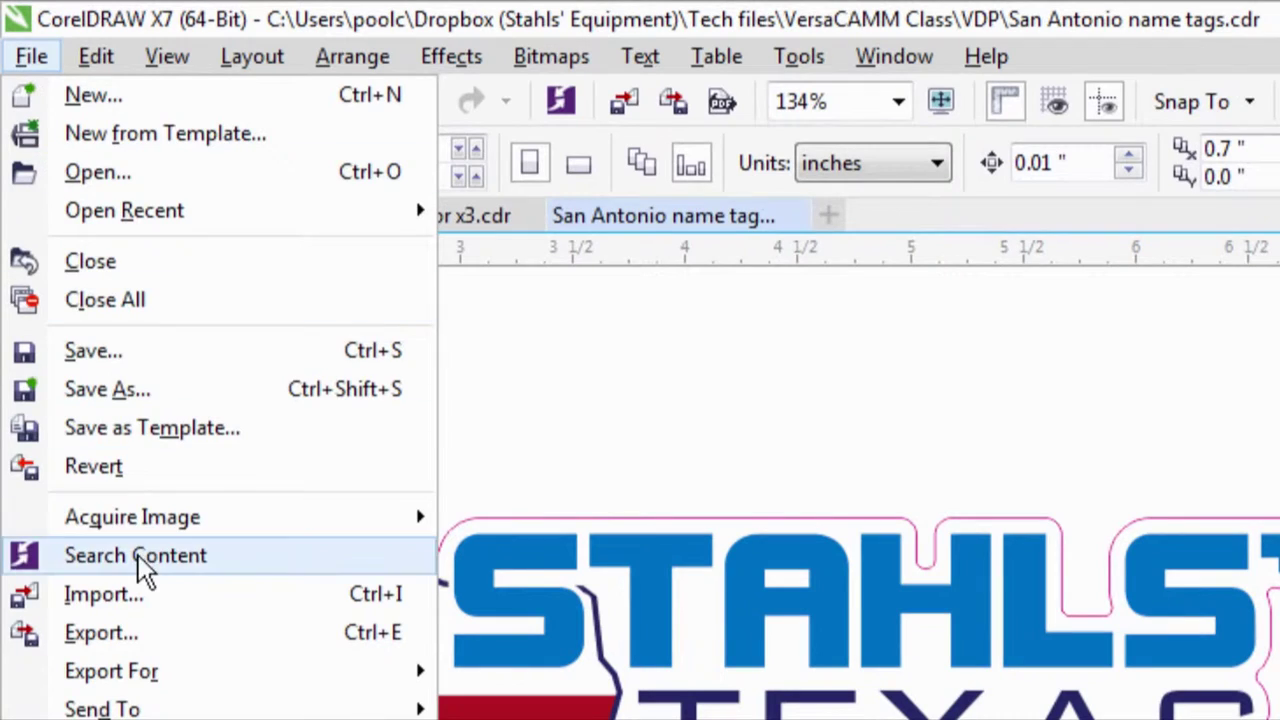
click(150, 631)
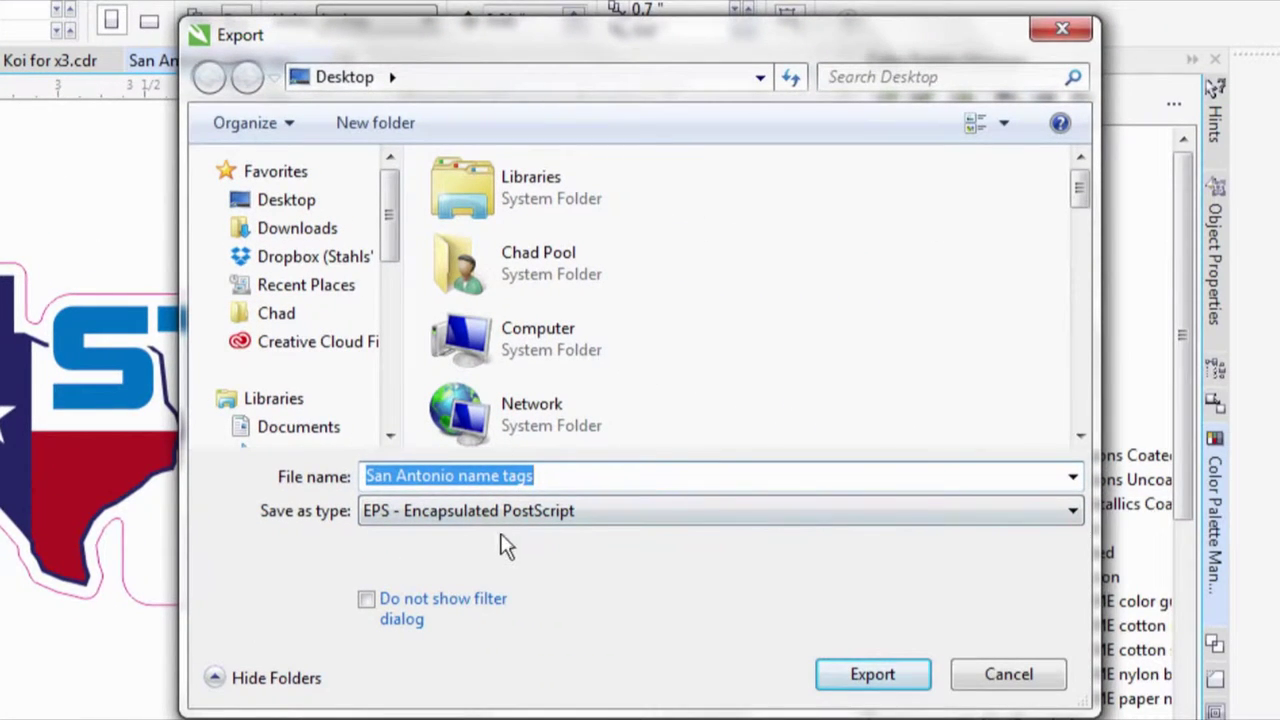
click(855, 682)
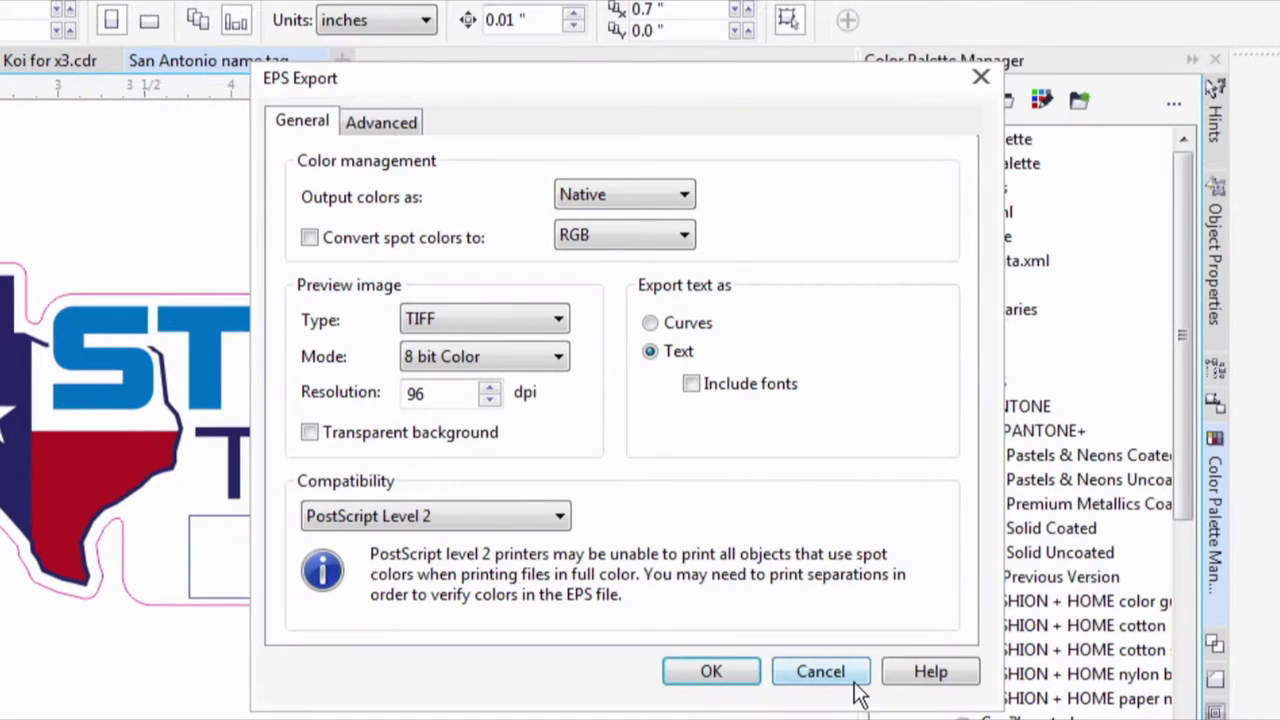
click(706, 674)
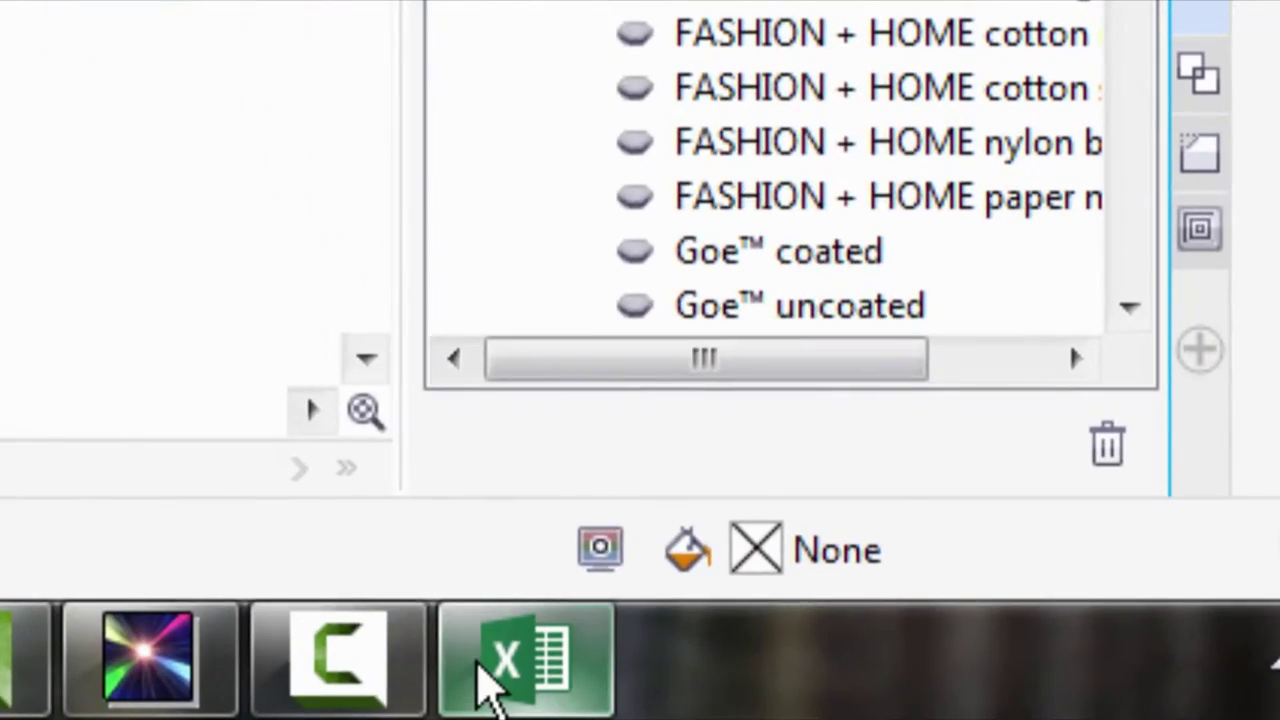
In Excel, widen column A and enter the VDP_Names header in A1 with four first names in A2–A5.
mouse_move(823, 703)
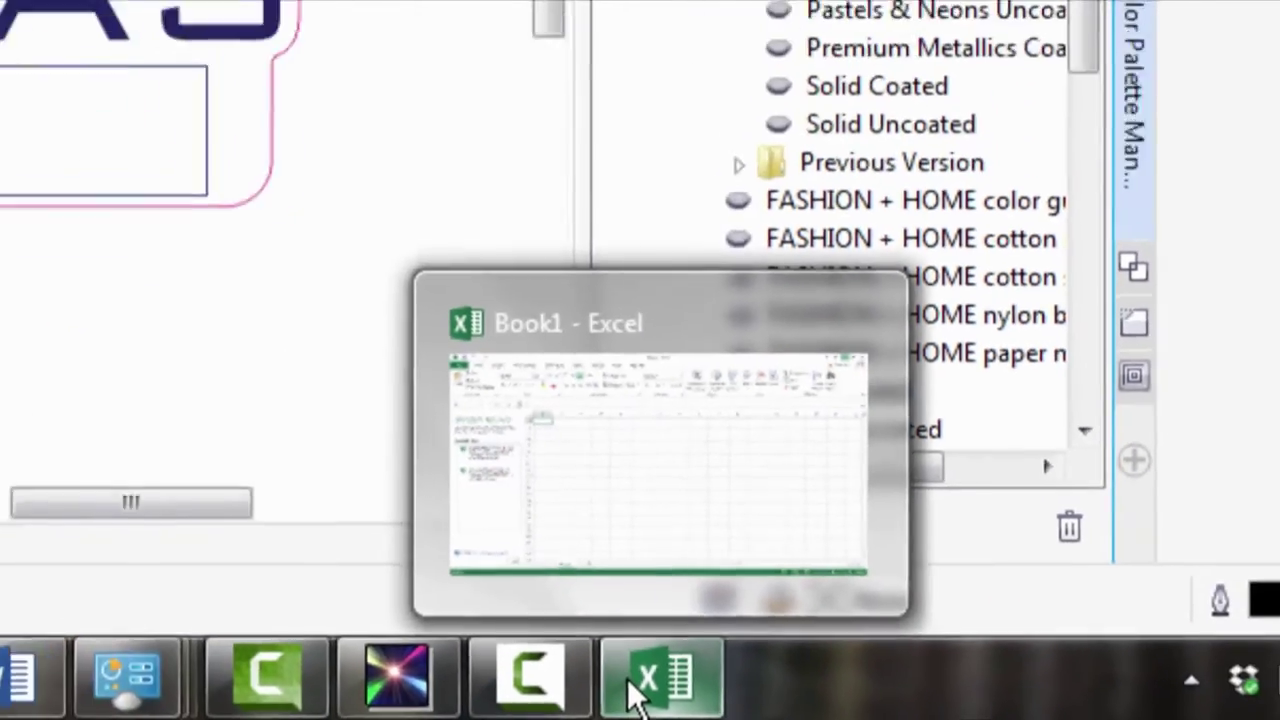
click(480, 683)
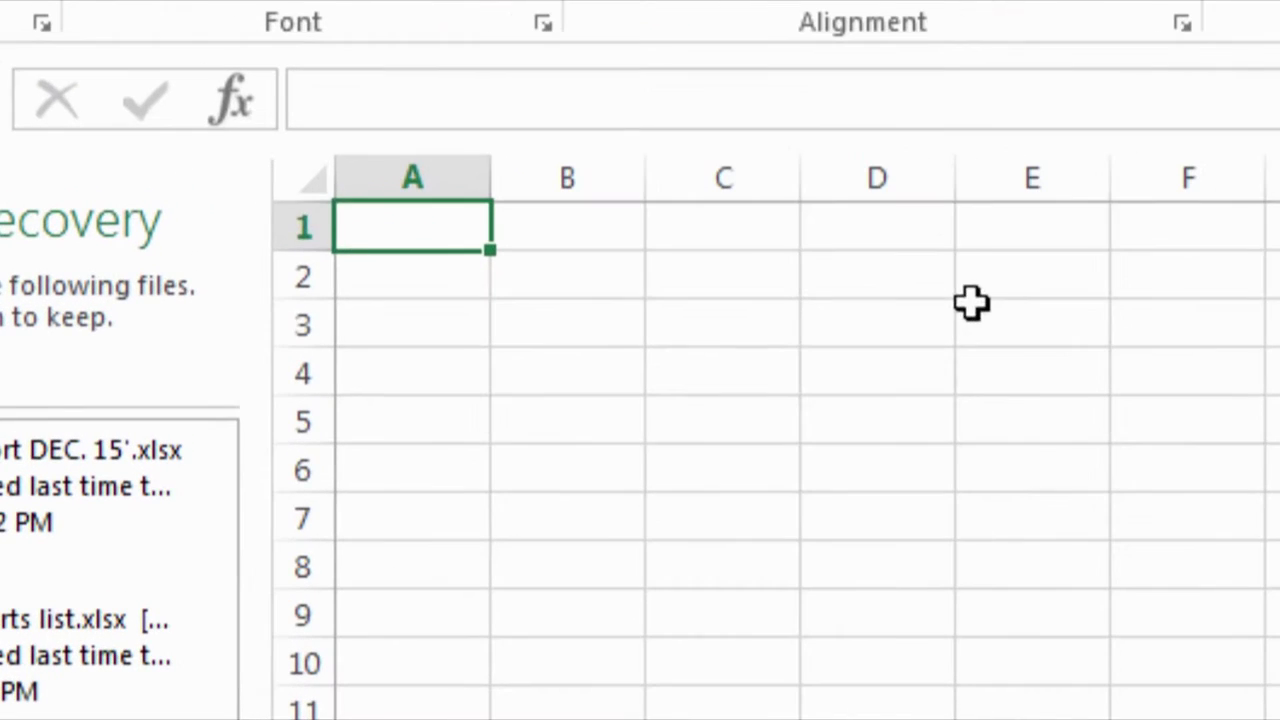
drag(489, 159, 677, 197)
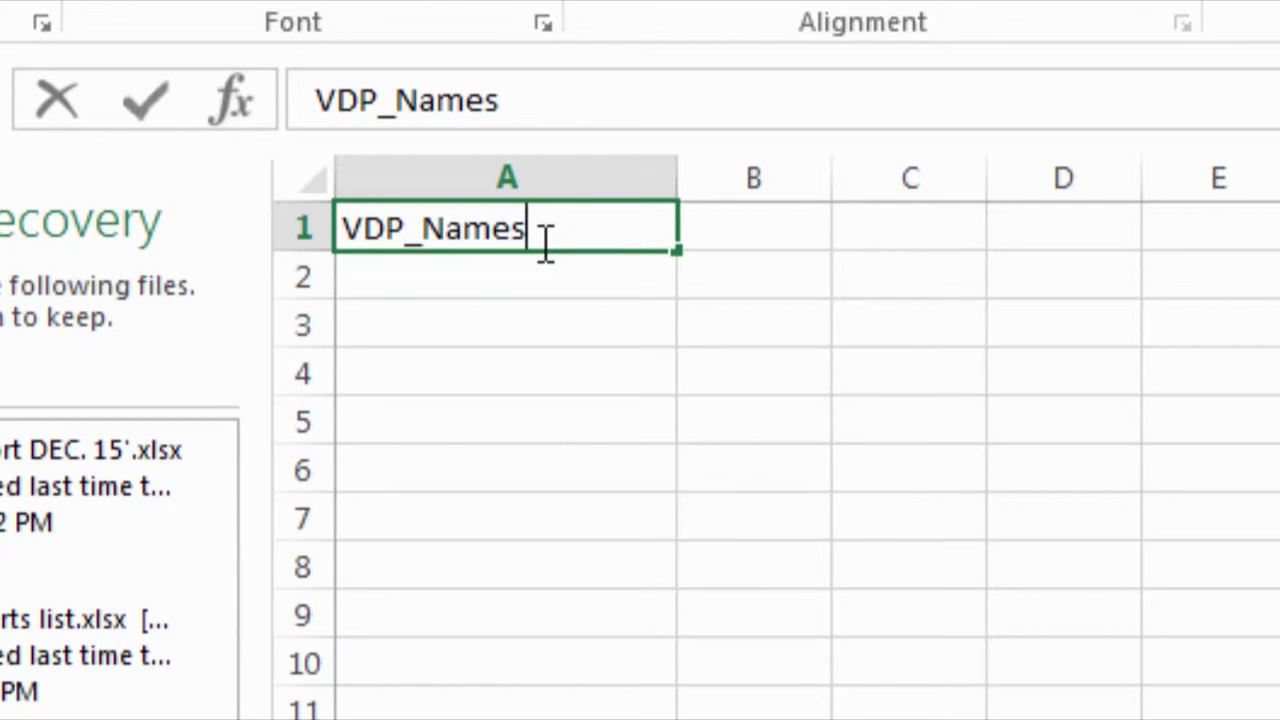
key(Return)
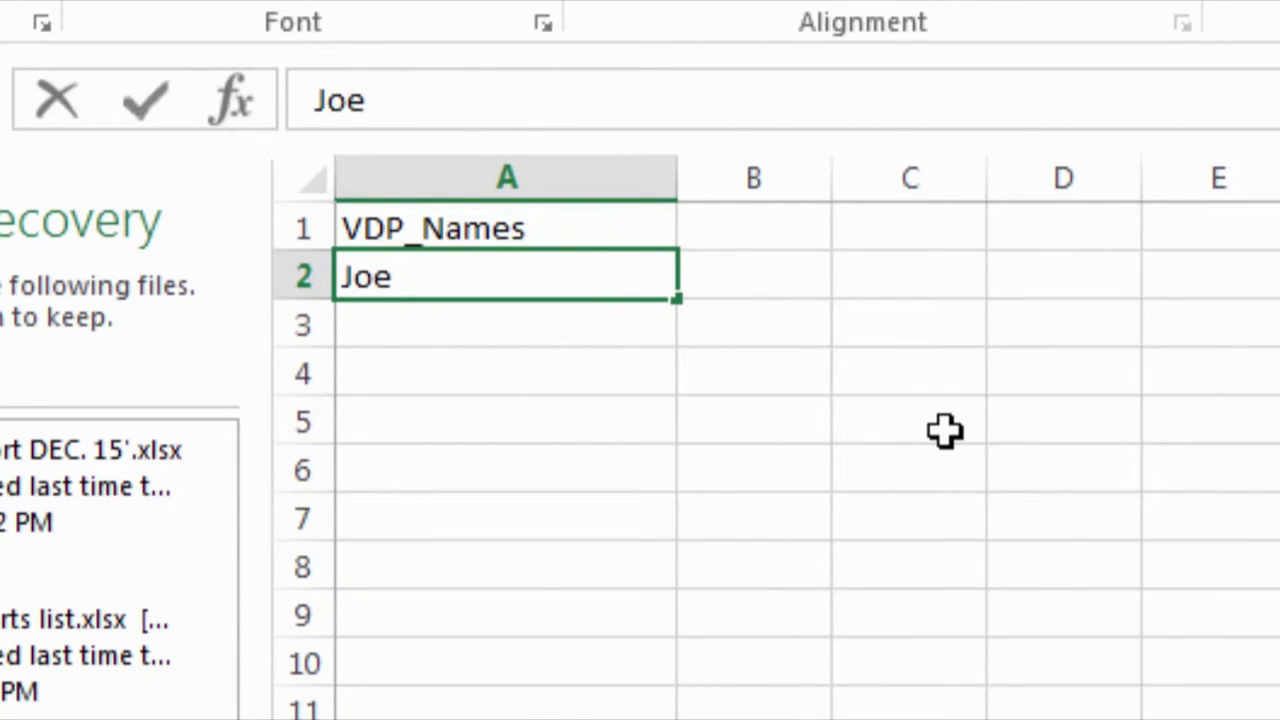
key(Return)
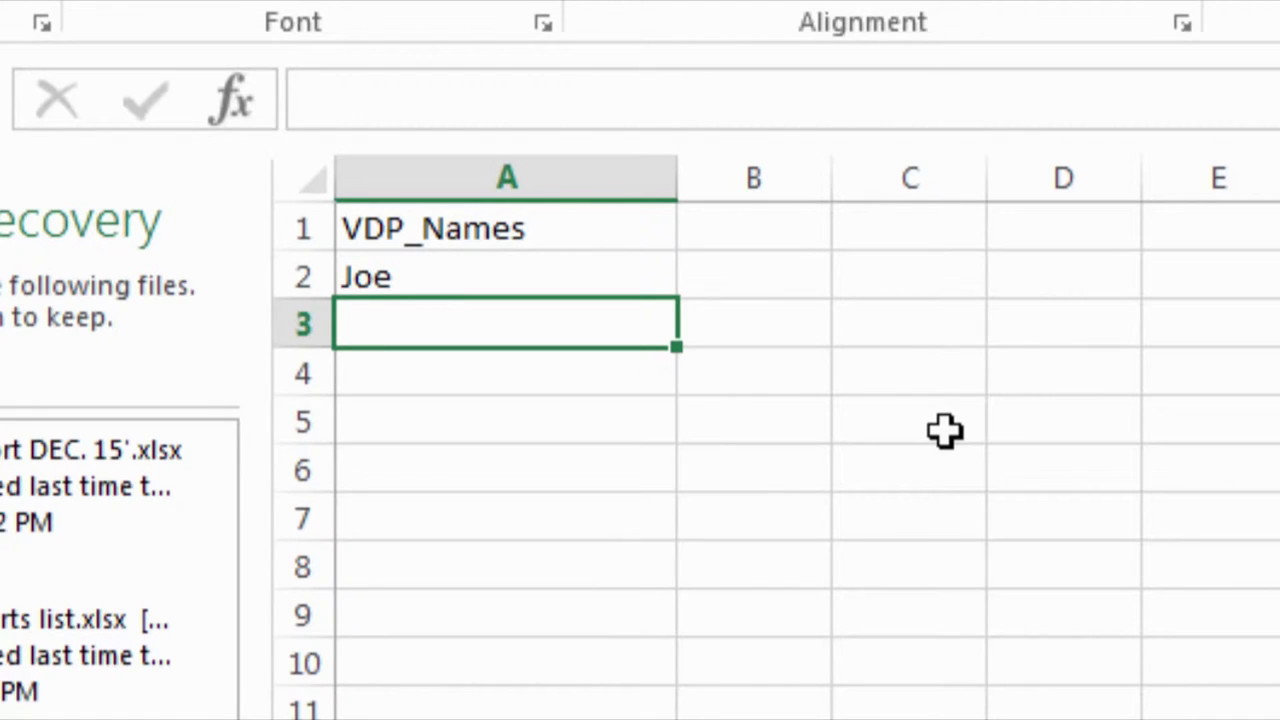
key(Return)
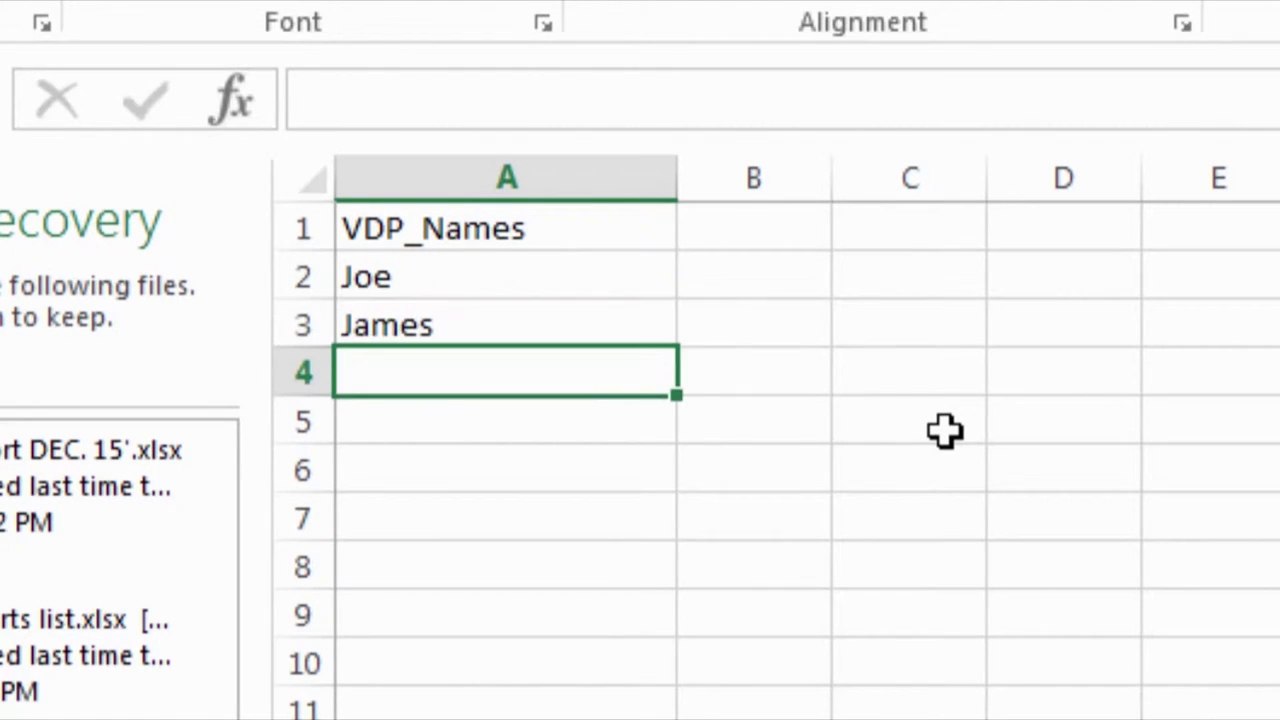
key(Return)
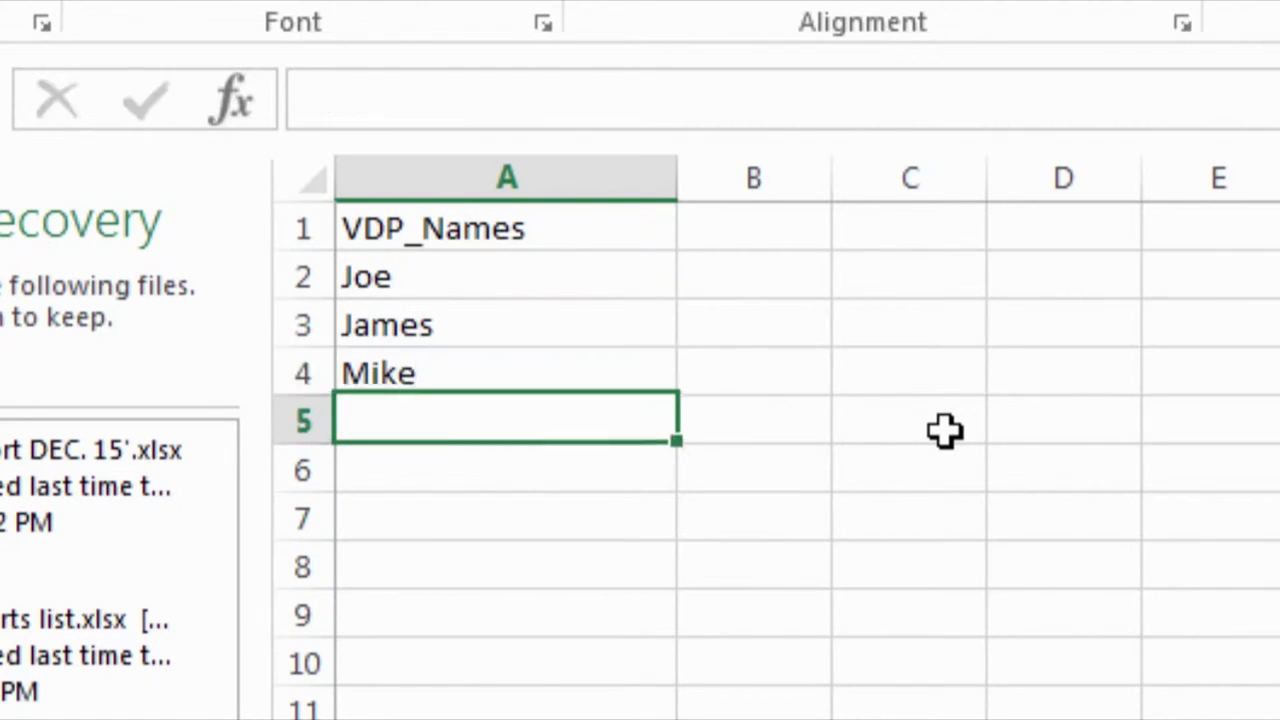
text(Kristen)
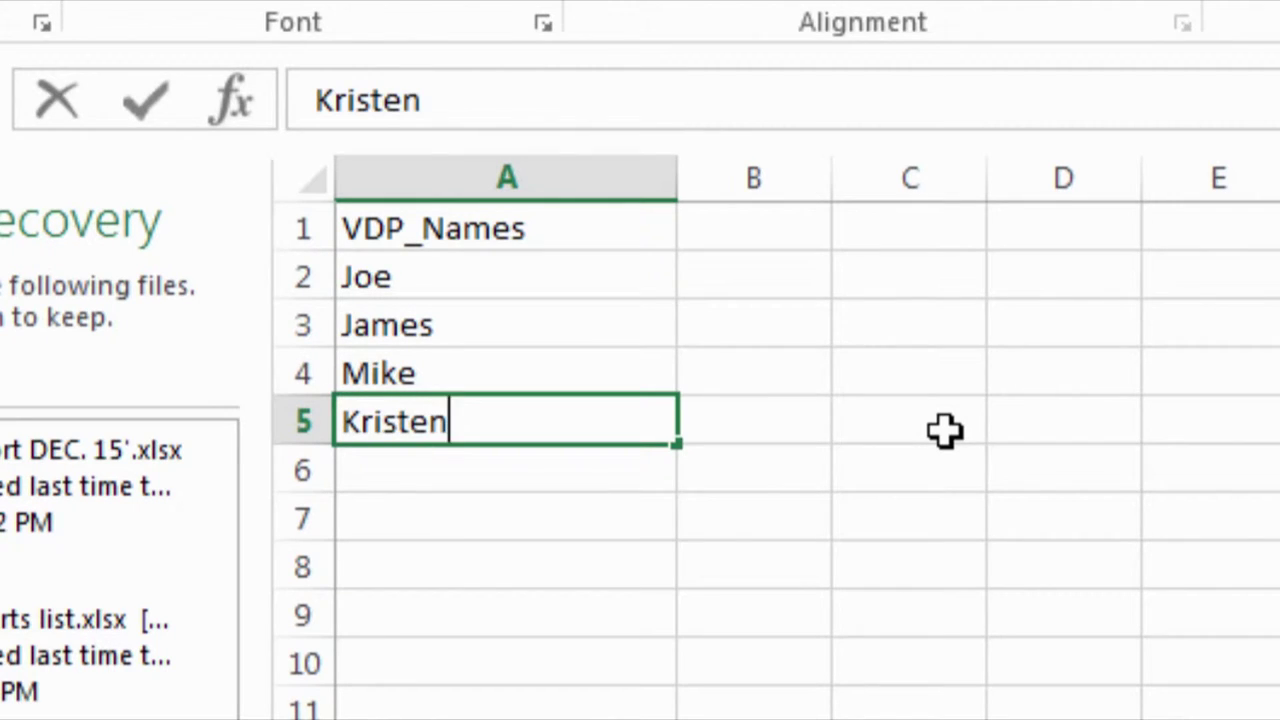
click(826, 352)
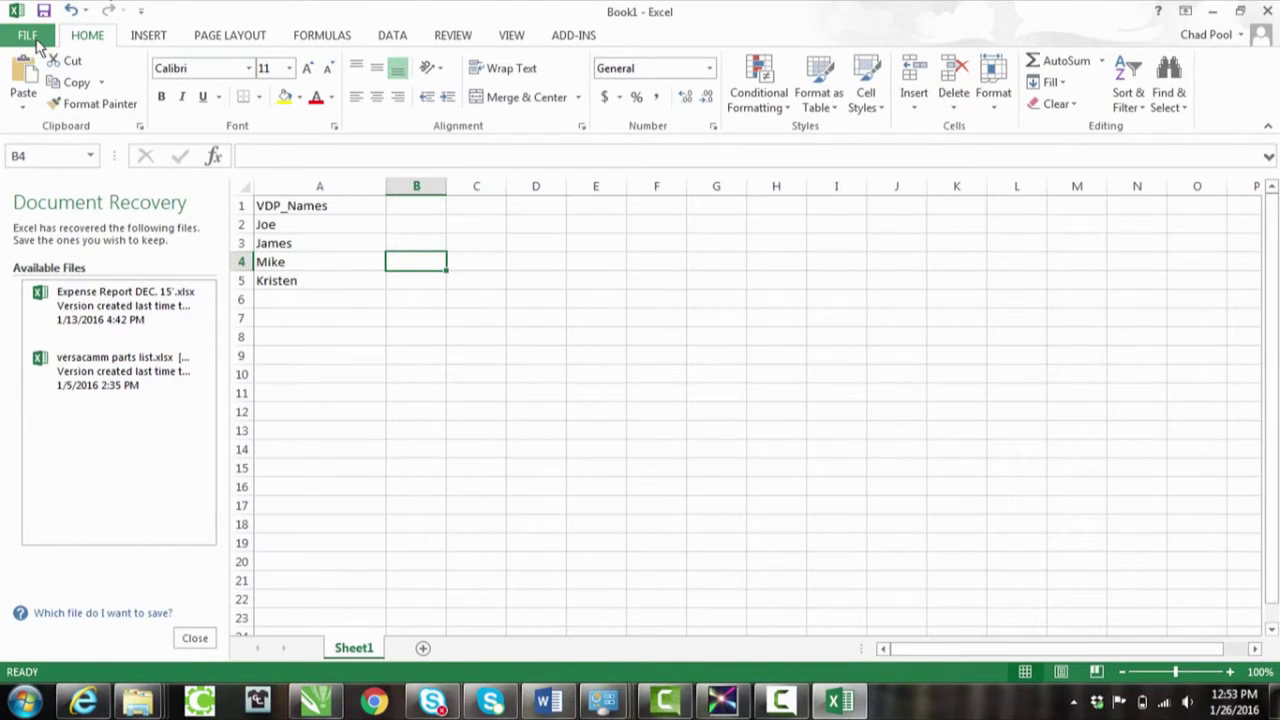
Save the workbook to the Desktop as CSV (Comma delimited) named 'name tag names', keeping the CSV format.
click(35, 40)
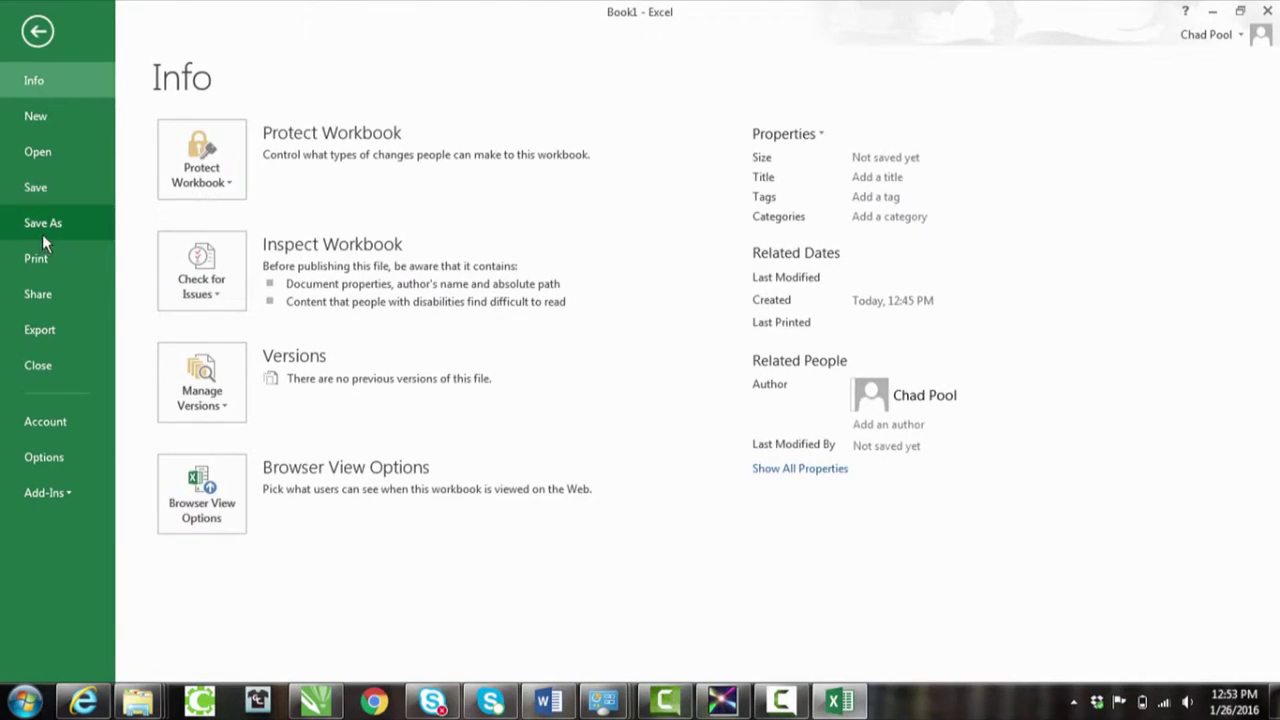
click(42, 233)
click(183, 371)
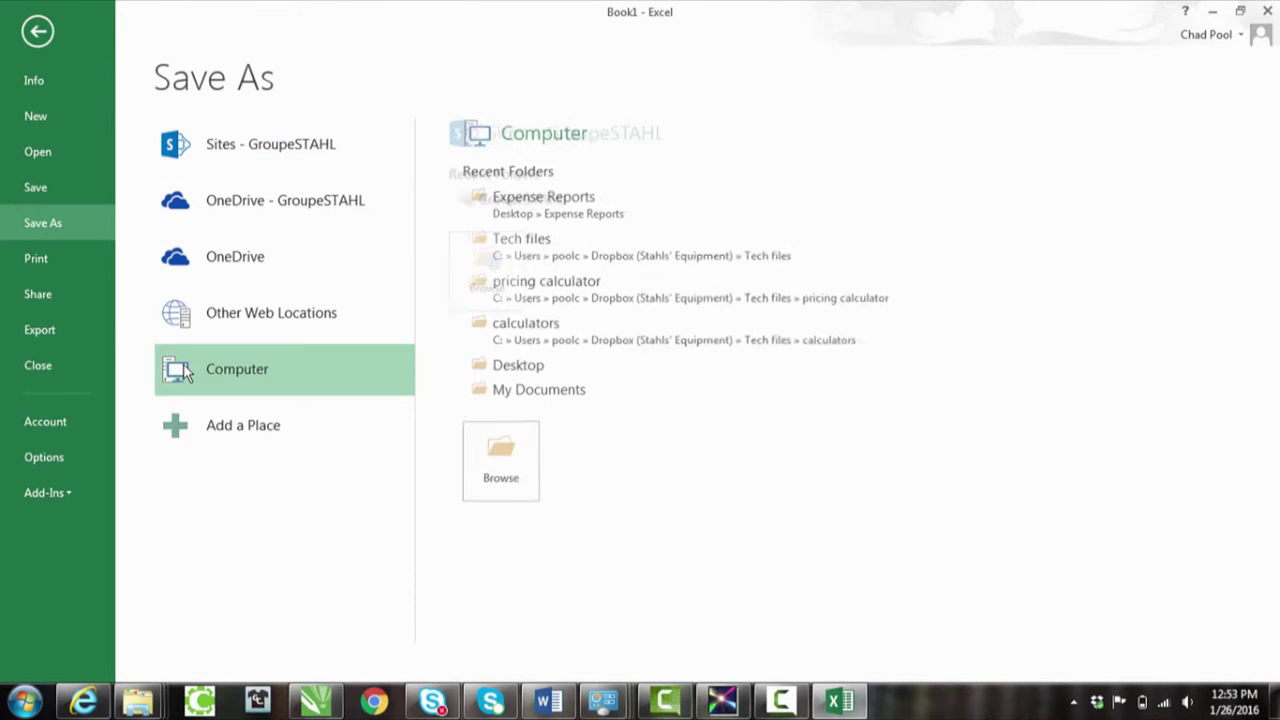
click(504, 366)
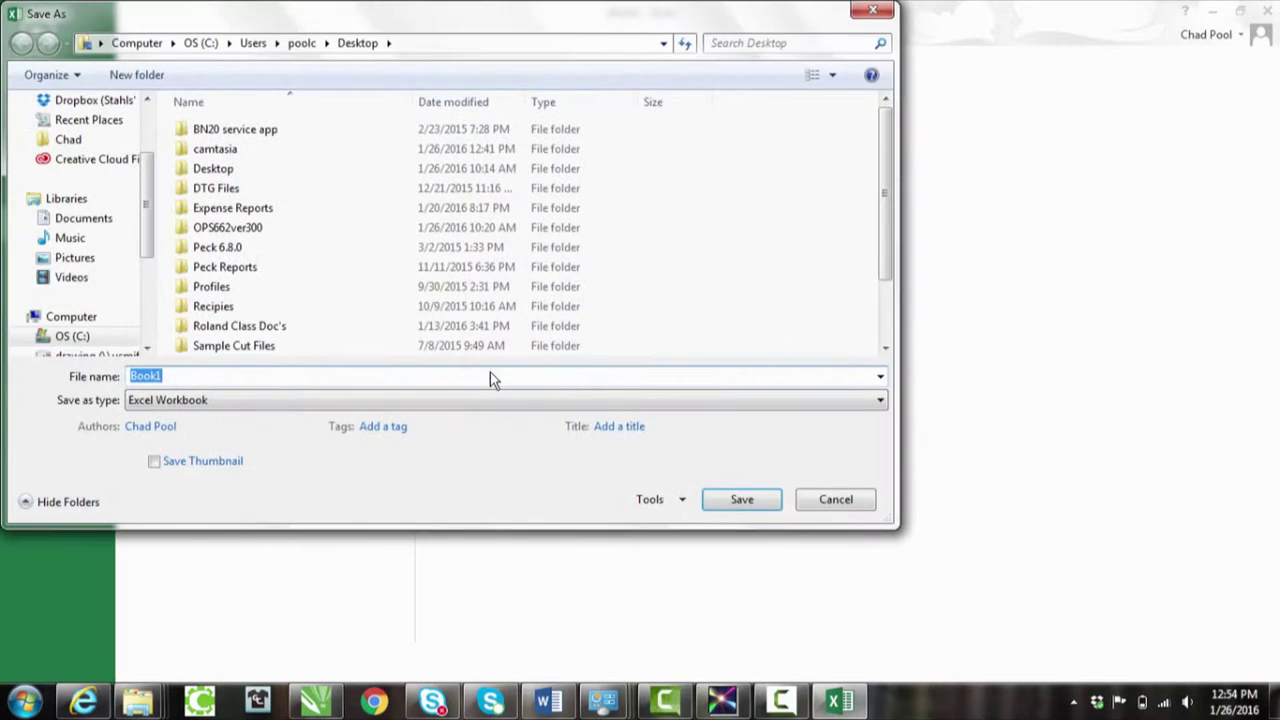
click(472, 399)
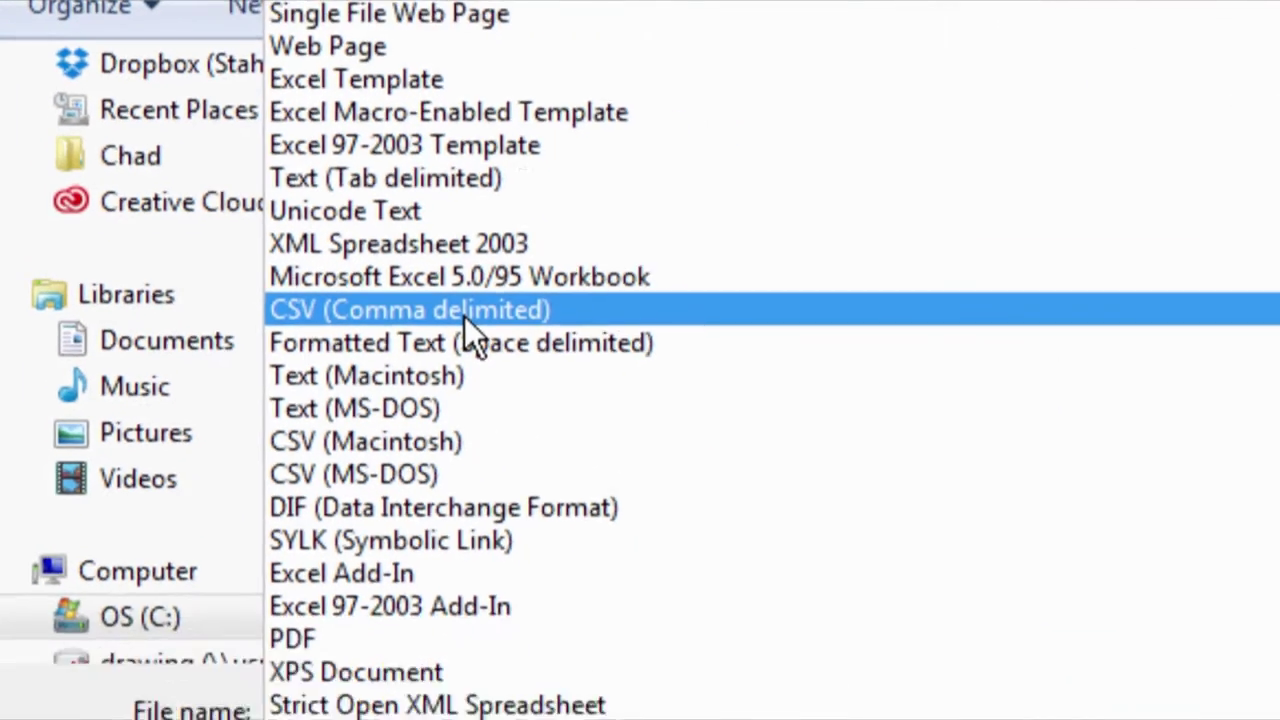
click(545, 372)
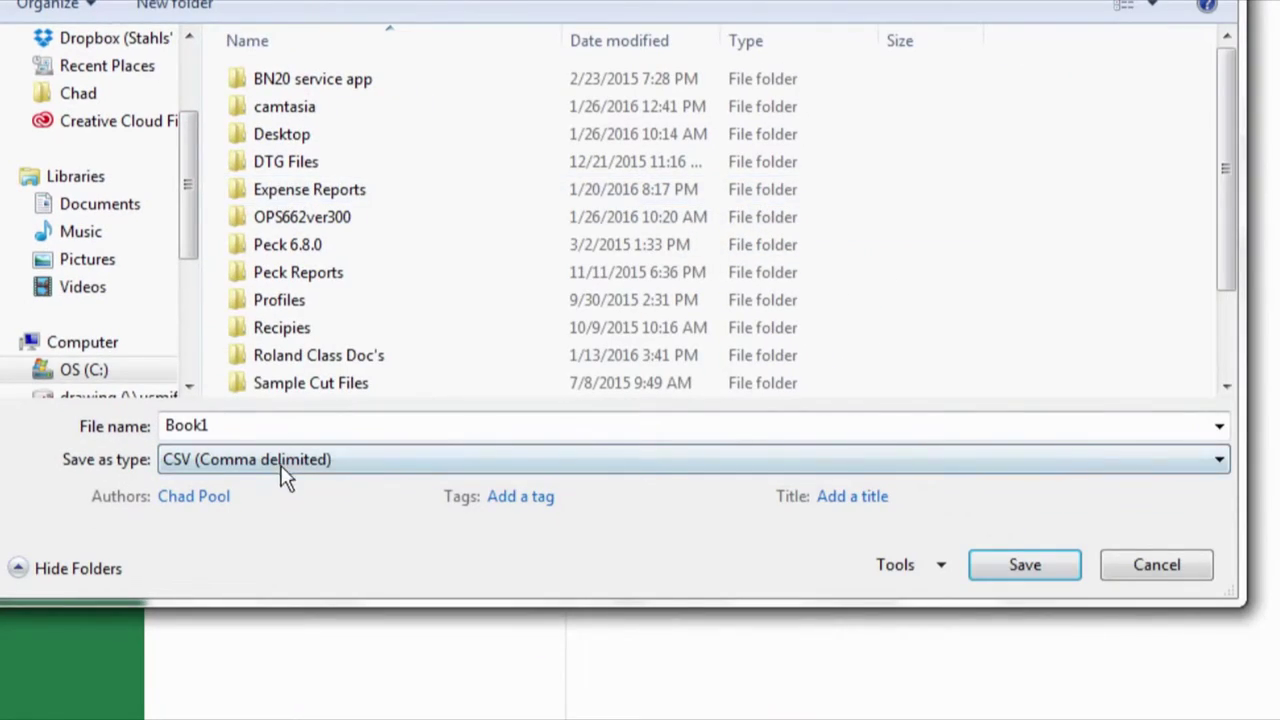
click(183, 437)
text(name tag names)
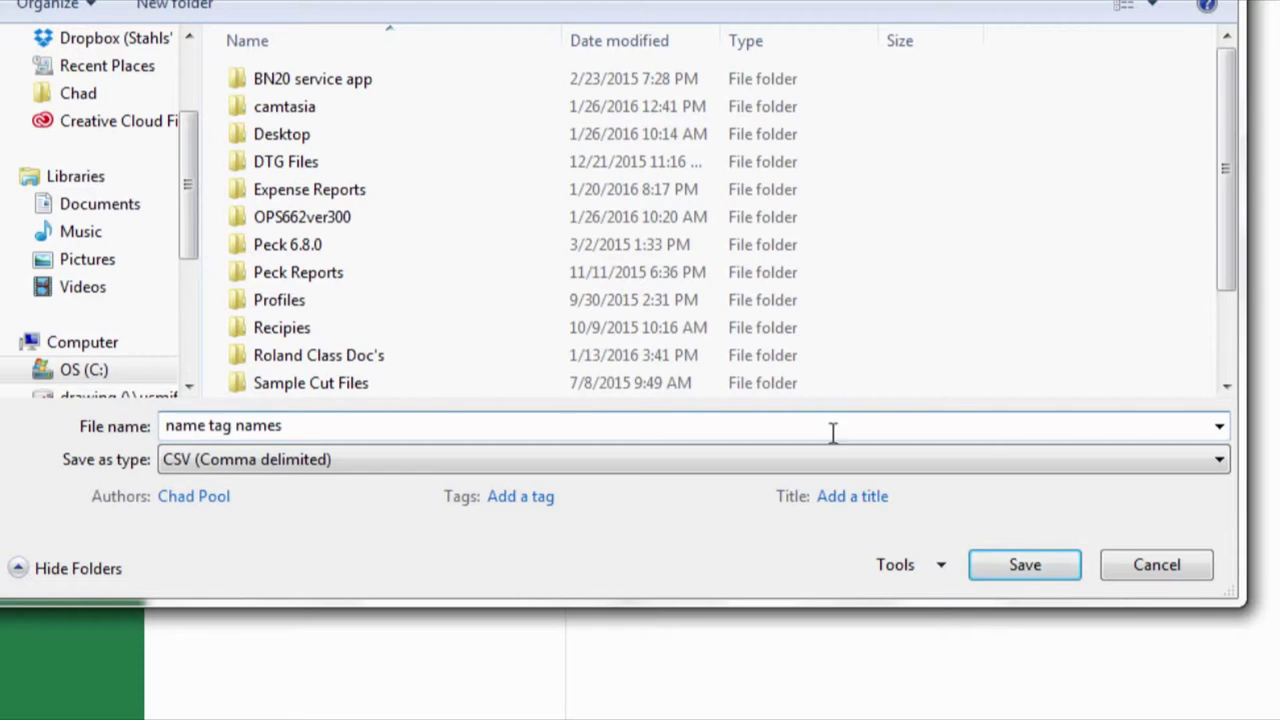
click(1005, 567)
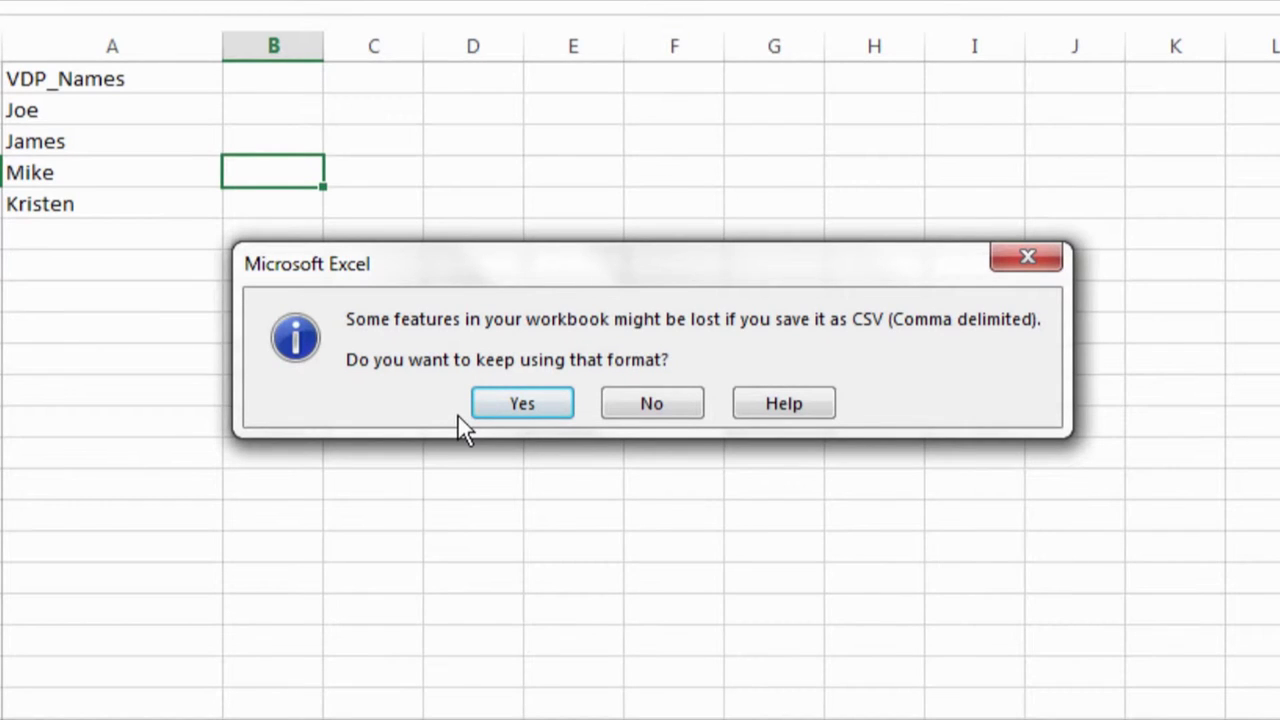
click(508, 403)
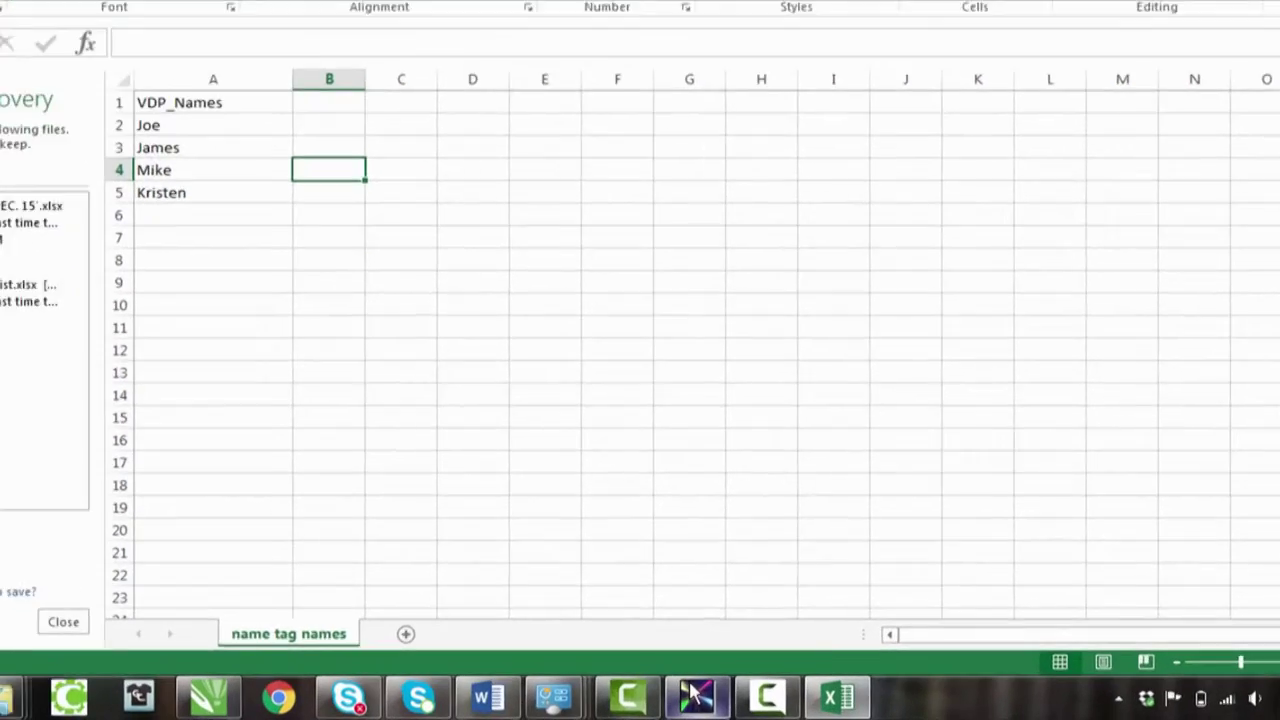
In VersaWorks, add San Antonio name tags.eps to Queue A and open its job settings.
mouse_move(719, 699)
click(645, 688)
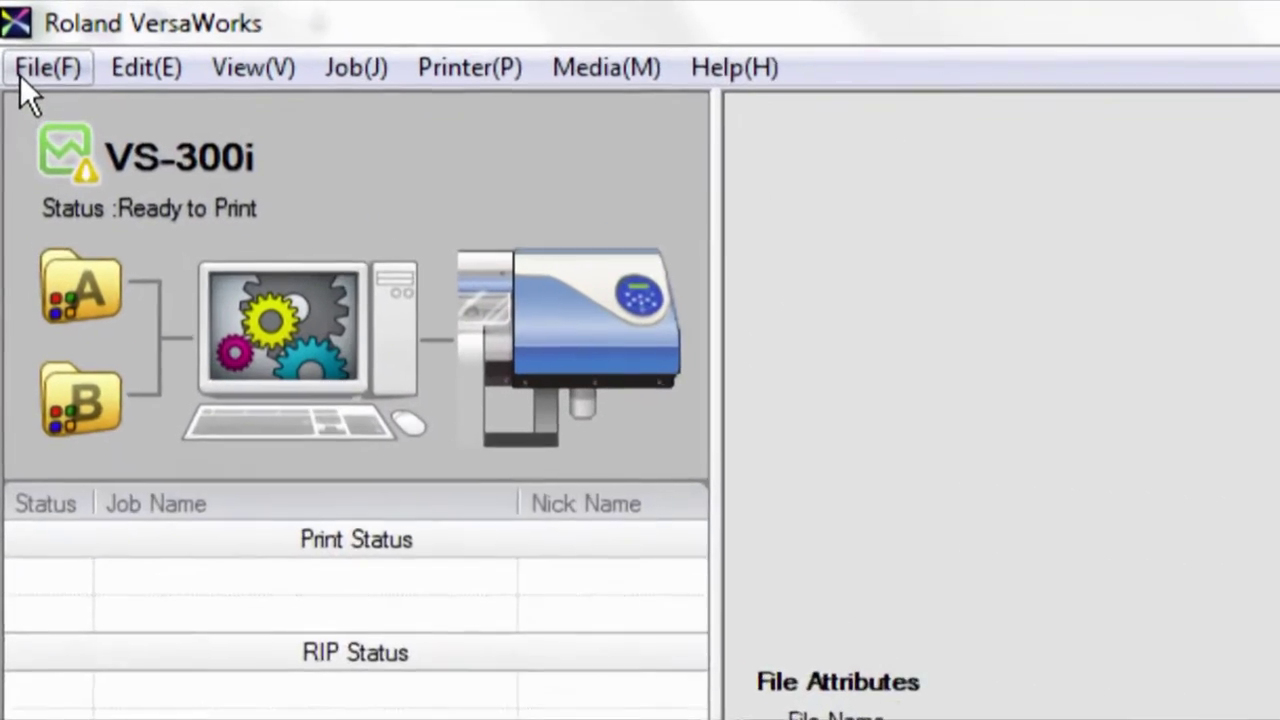
click(20, 29)
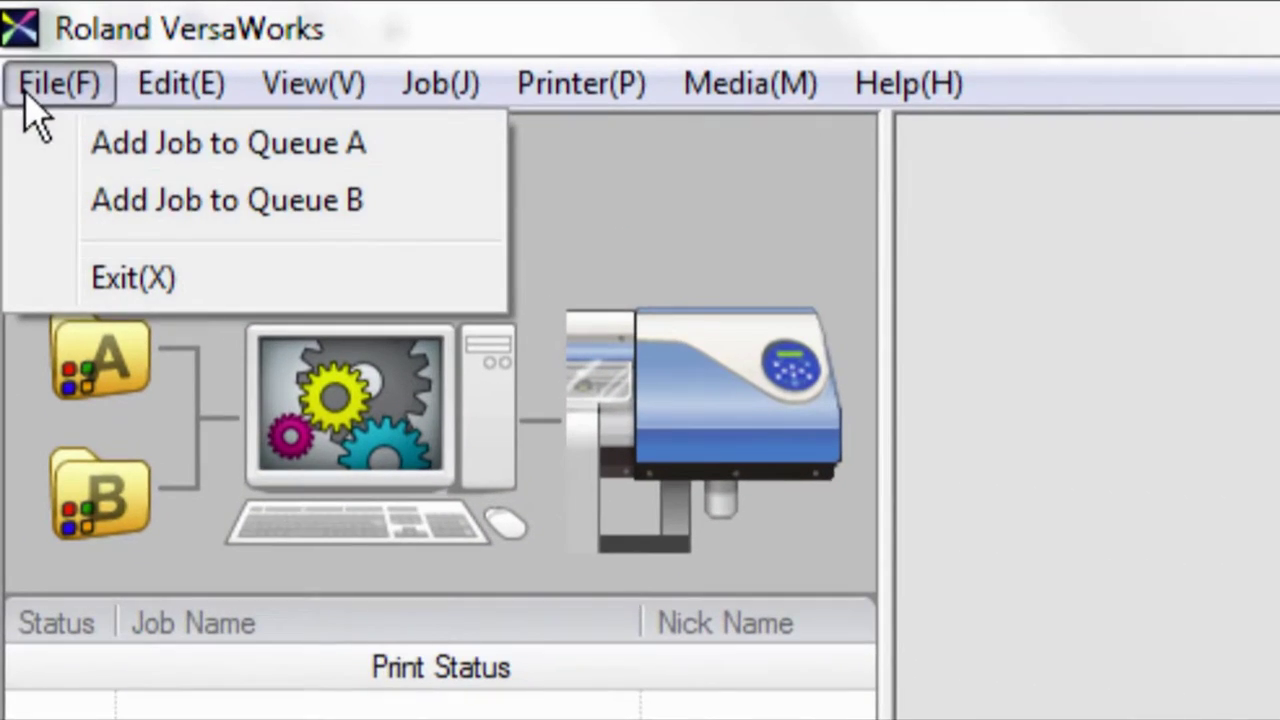
click(102, 152)
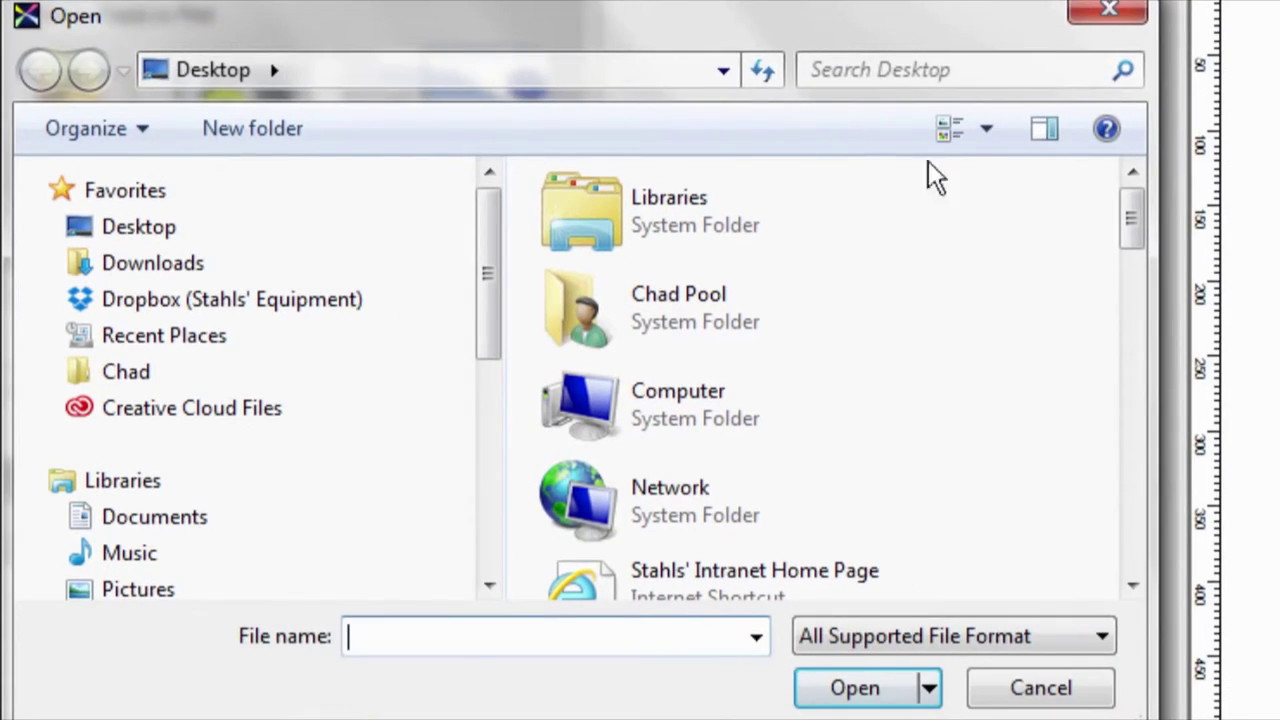
drag(1132, 215, 1115, 551)
click(833, 547)
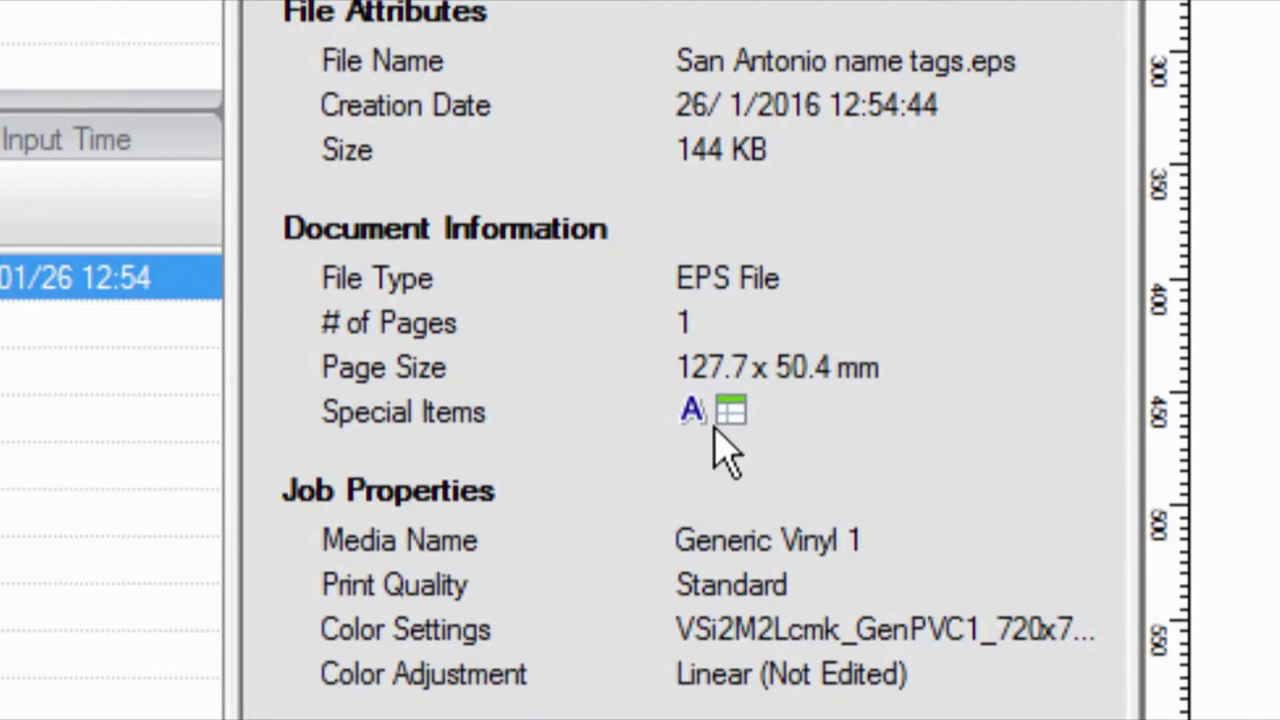
mouse_move(735, 424)
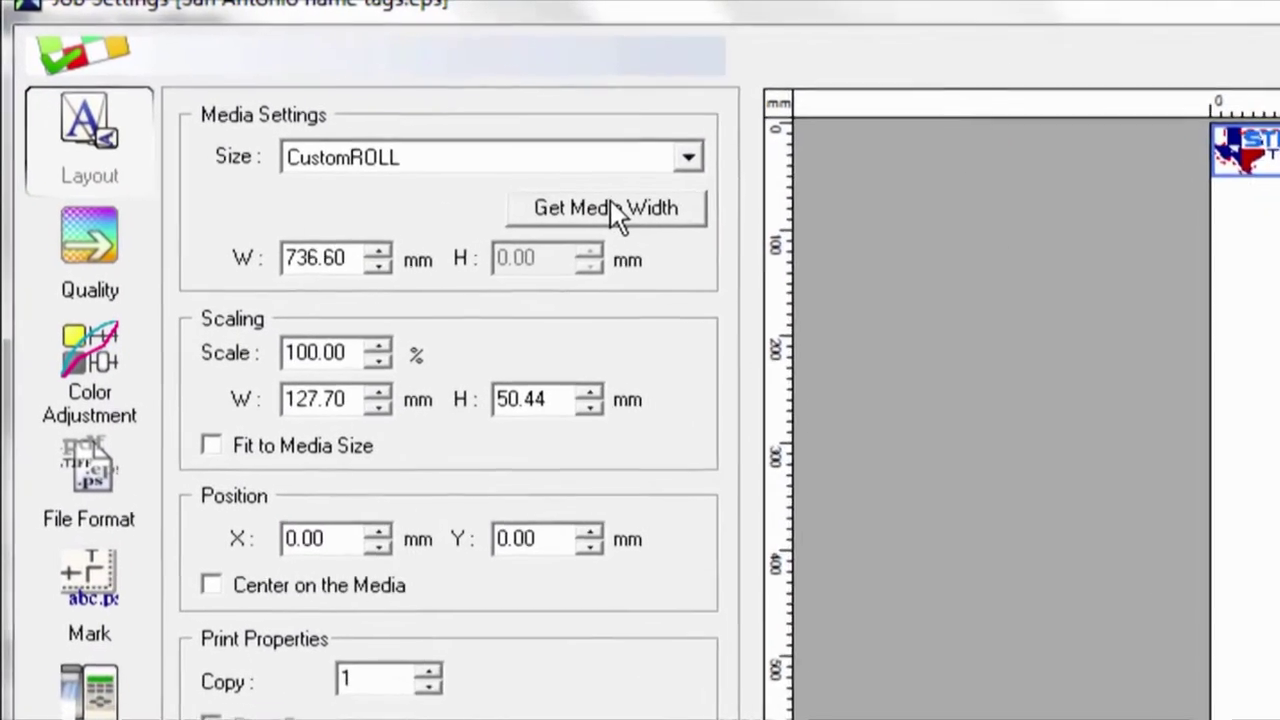
Take the media width from the printer, keep copies at 1, and enable Variable Data Printing.
click(323, 109)
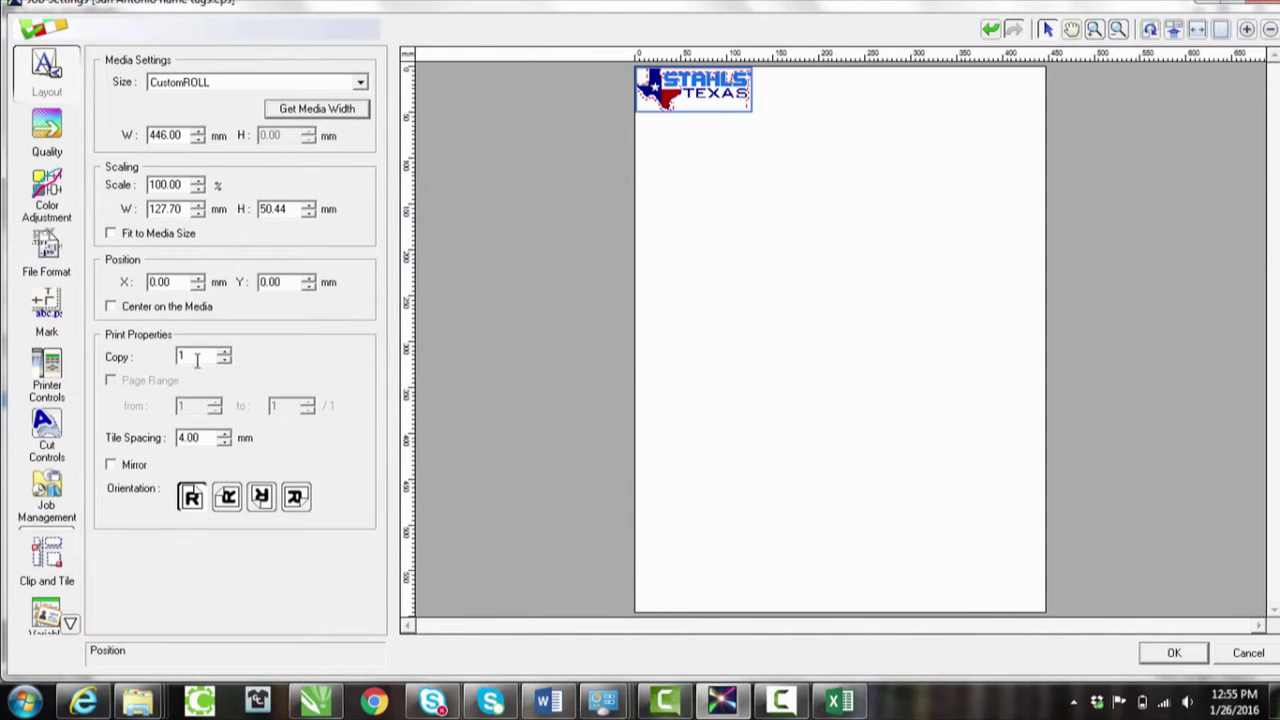
click(226, 355)
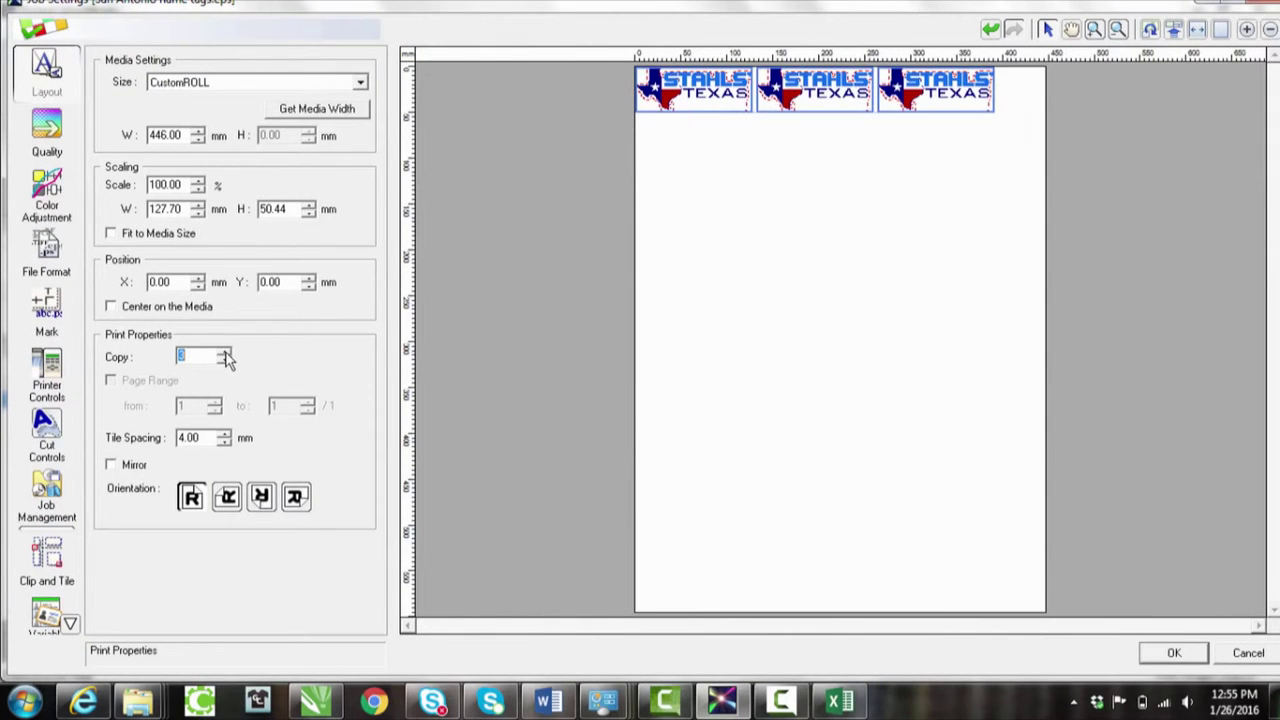
click(227, 362)
click(227, 362)
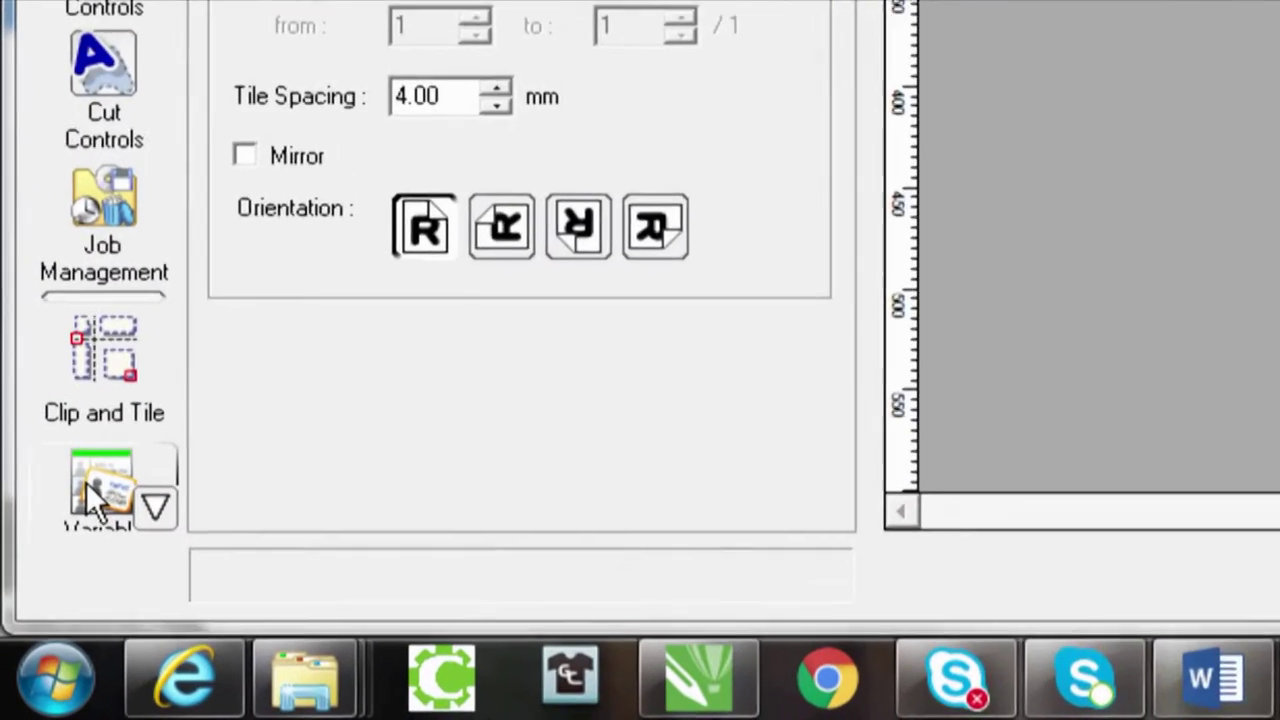
click(41, 620)
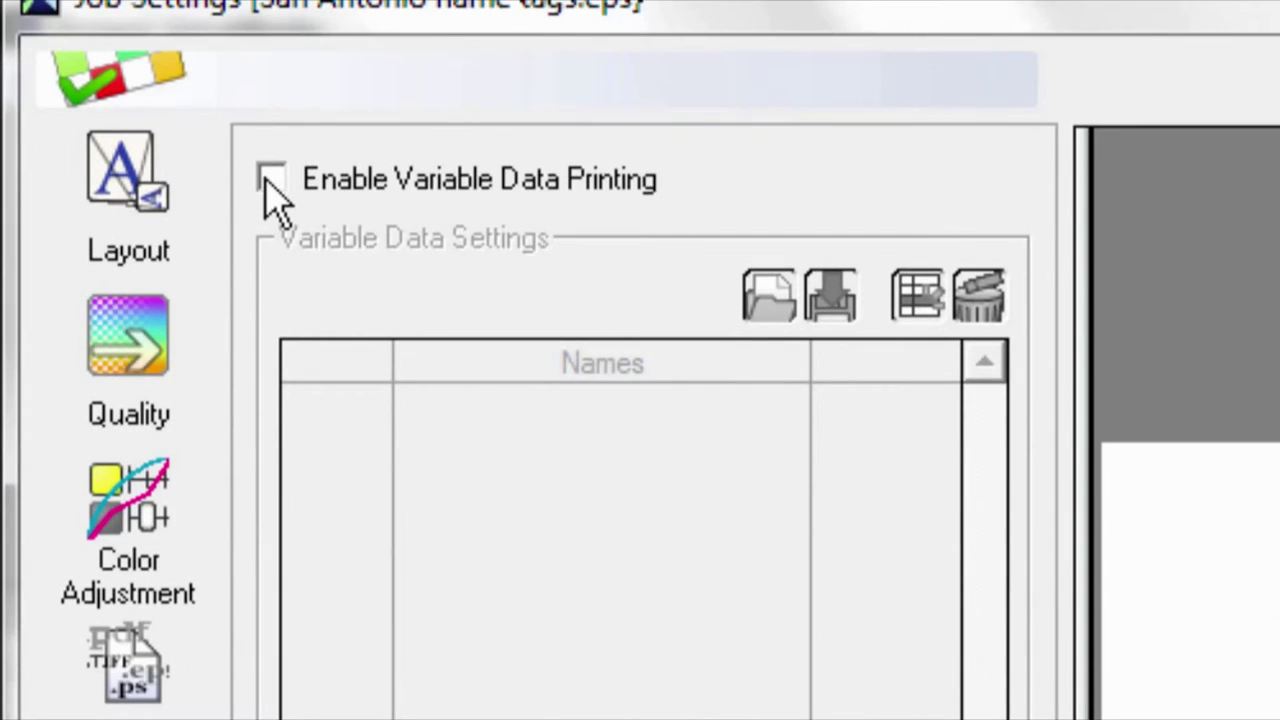
click(272, 180)
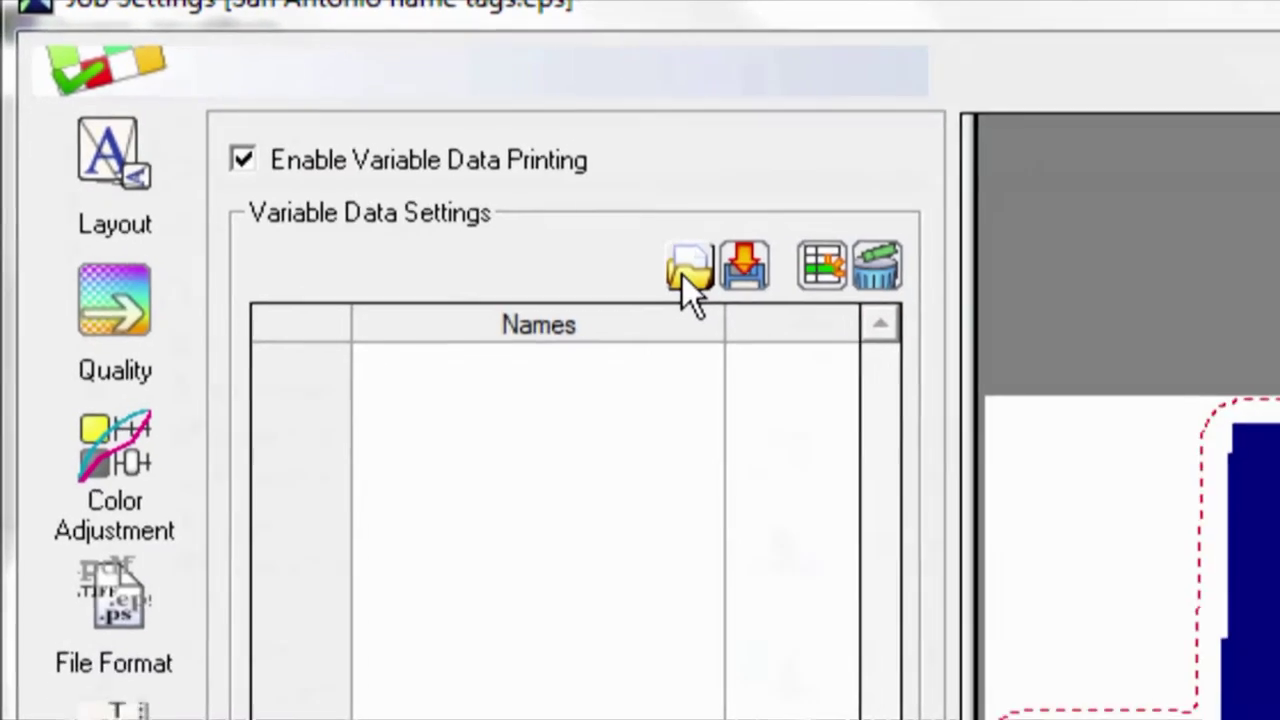
Load the 'name tag names' CSV into the Names field and preview the first and last name tags.
click(765, 305)
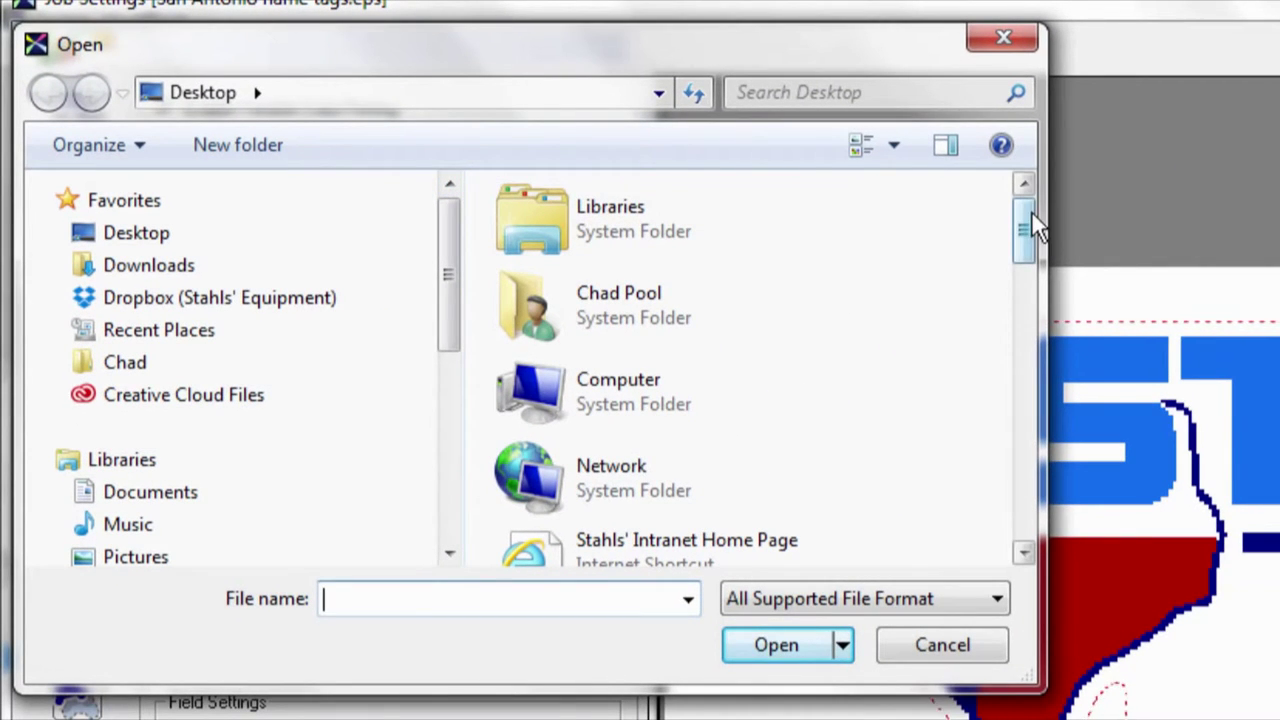
drag(1031, 212, 1014, 508)
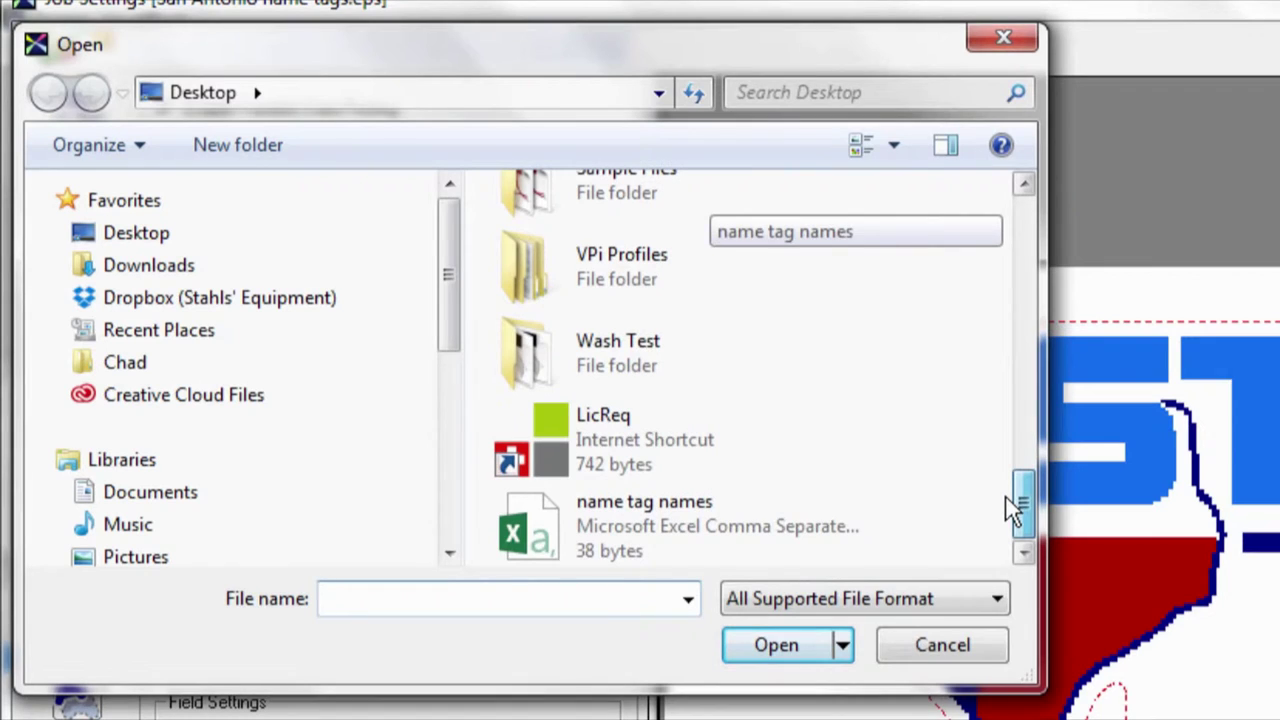
double_click(715, 511)
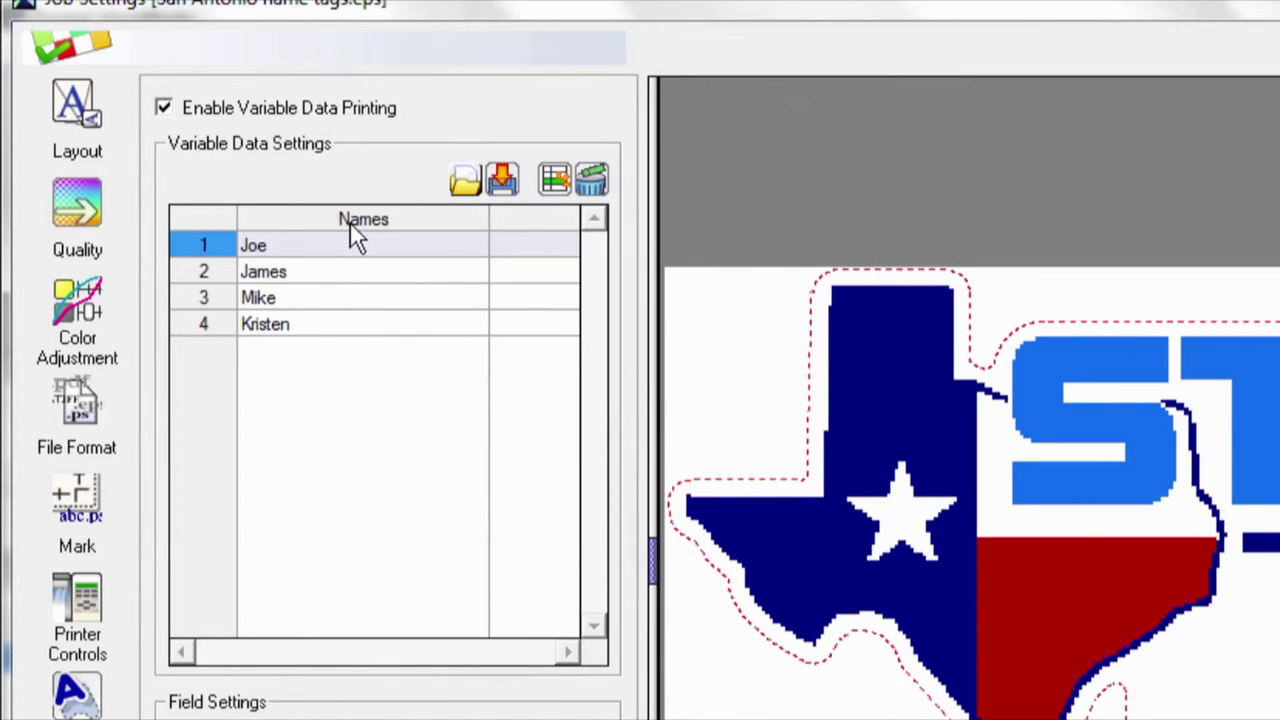
click(279, 242)
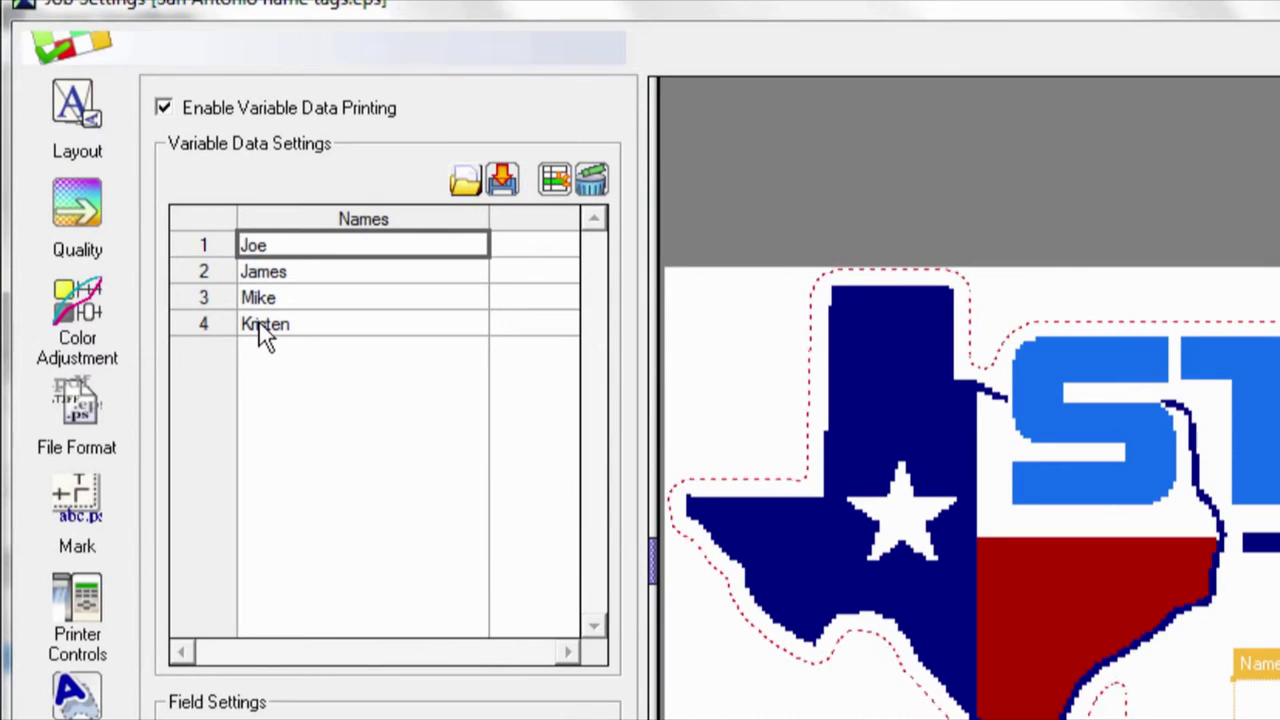
click(258, 325)
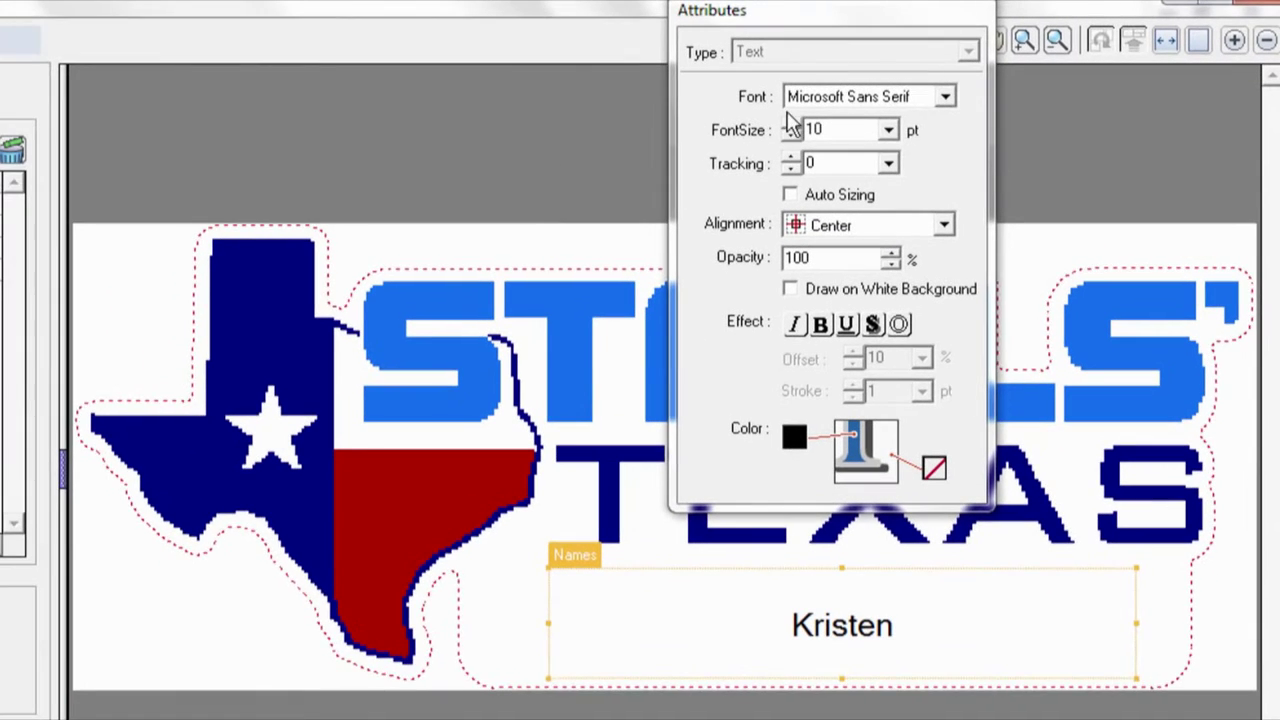
Raise the name field's FontSize to 28 pt.
click(711, 146)
click(711, 146)
click(791, 126)
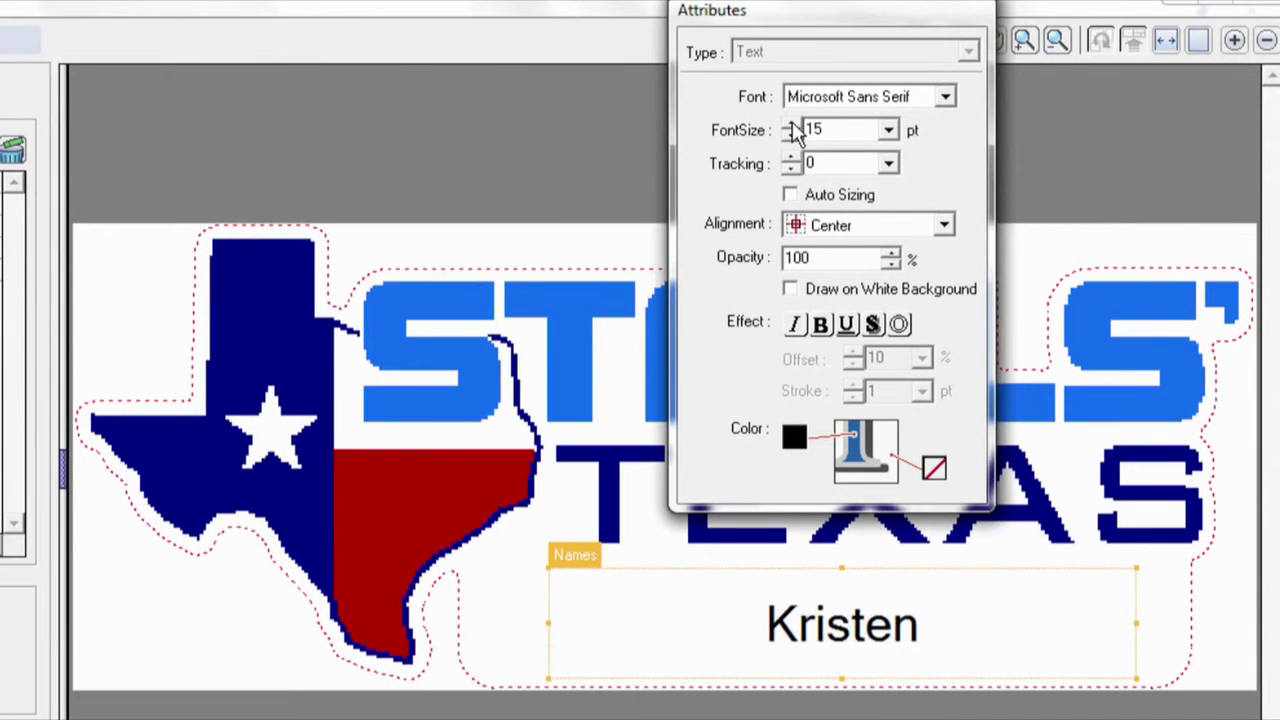
click(791, 126)
click(791, 126)
click(791, 126)
click(791, 126)
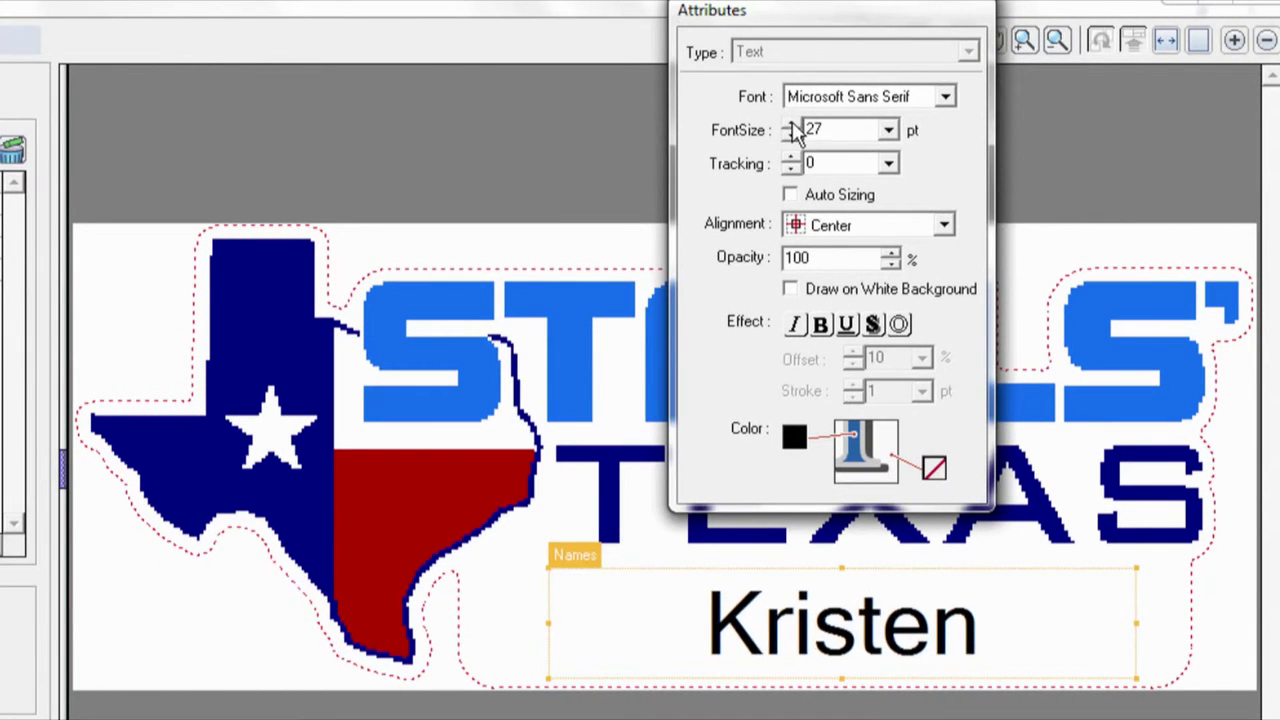
click(791, 126)
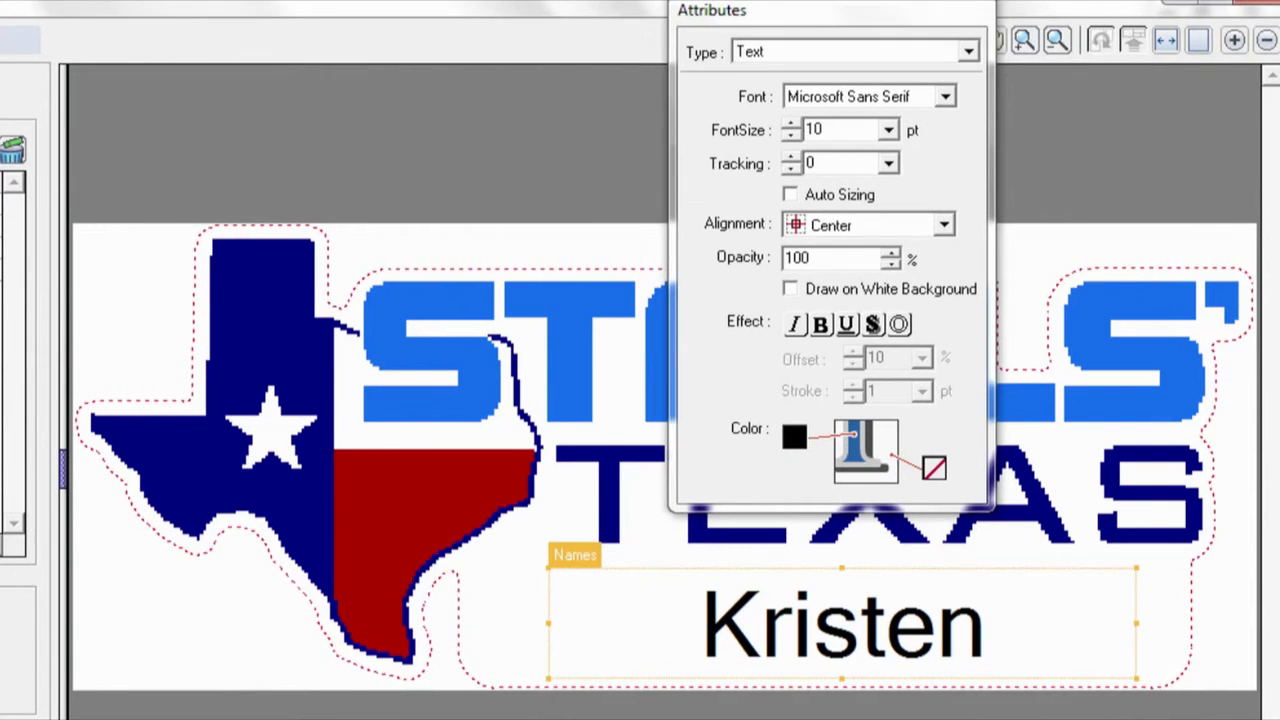
double_click(855, 132)
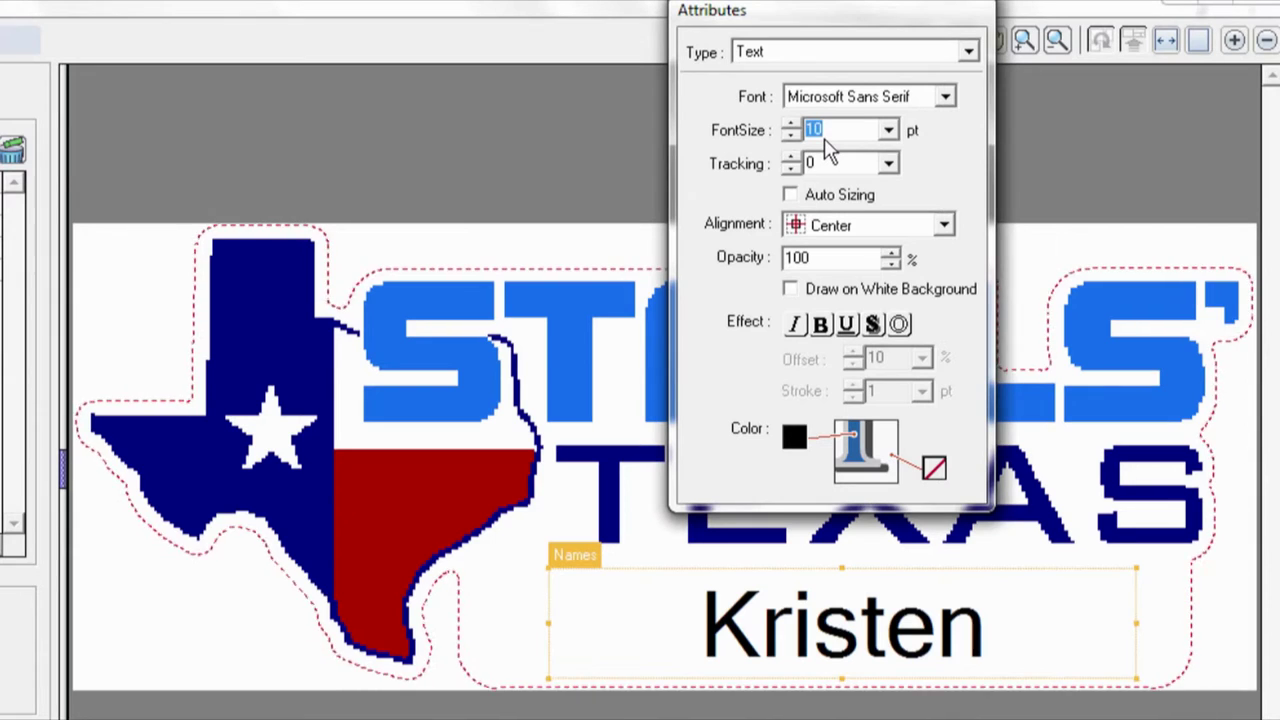
text(28)
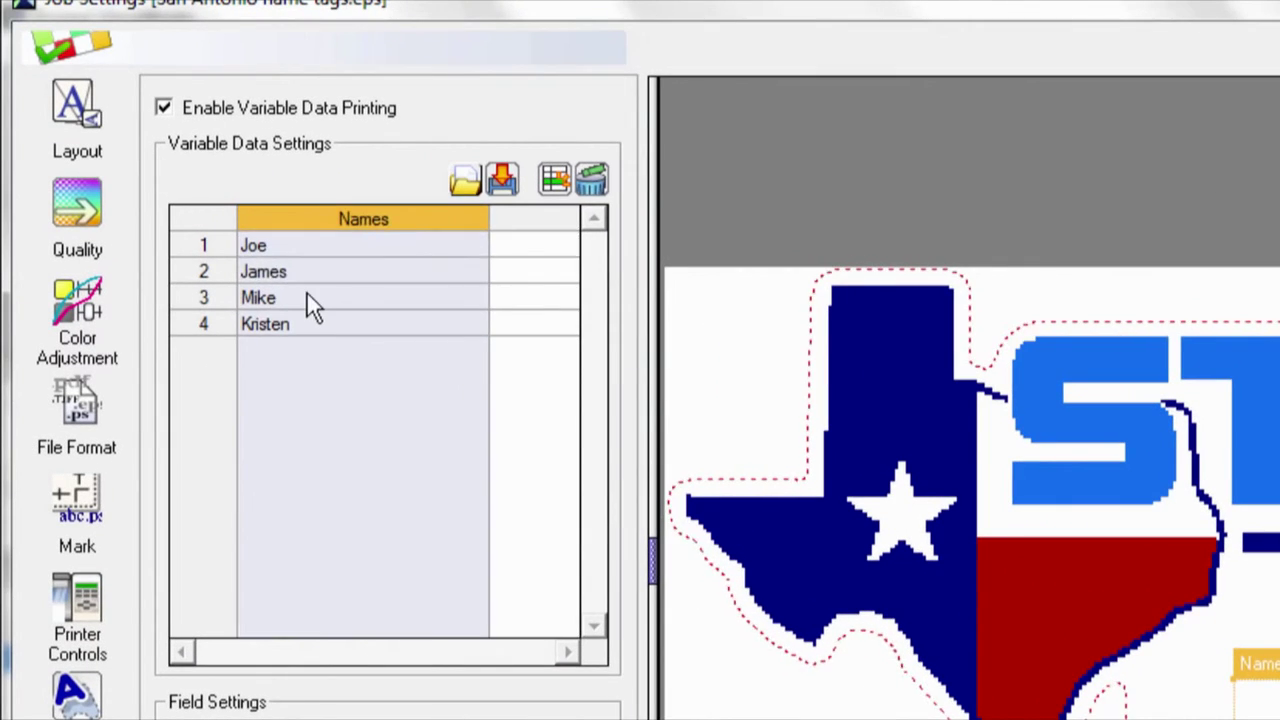
Preview the 28 pt name on the Mike, Joe and Kristen tags.
click(305, 296)
click(280, 247)
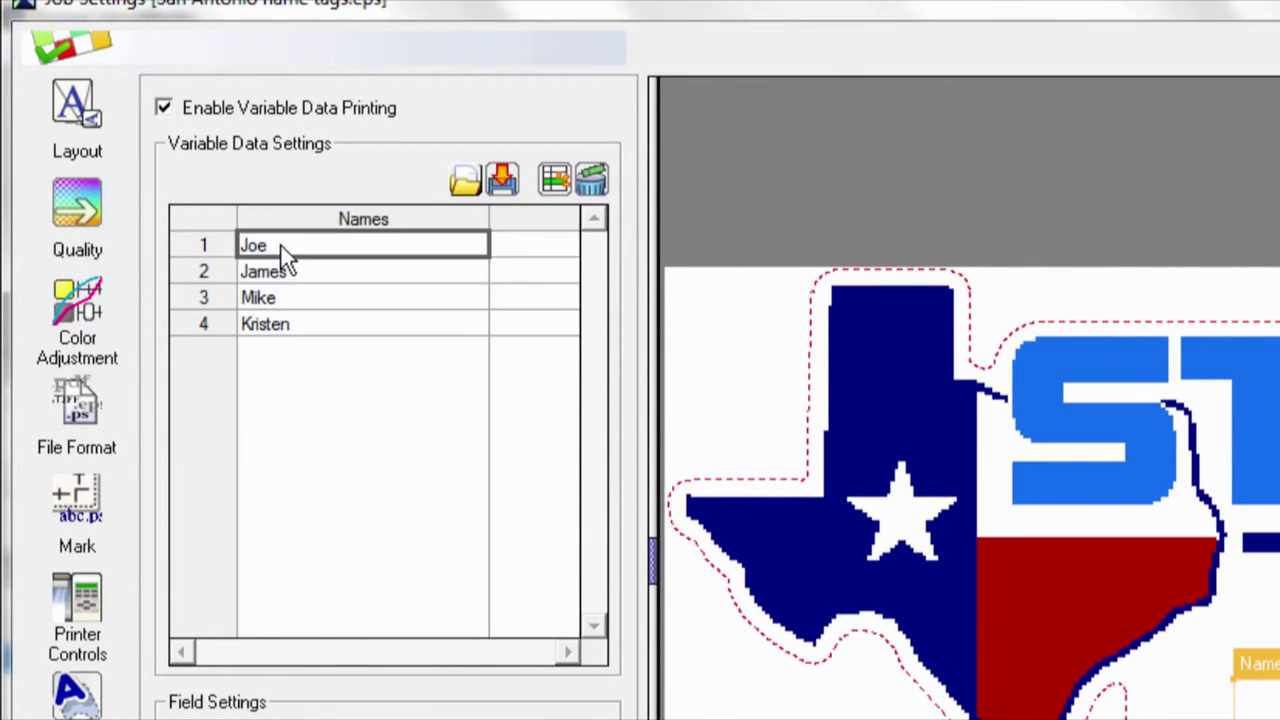
click(280, 289)
click(285, 330)
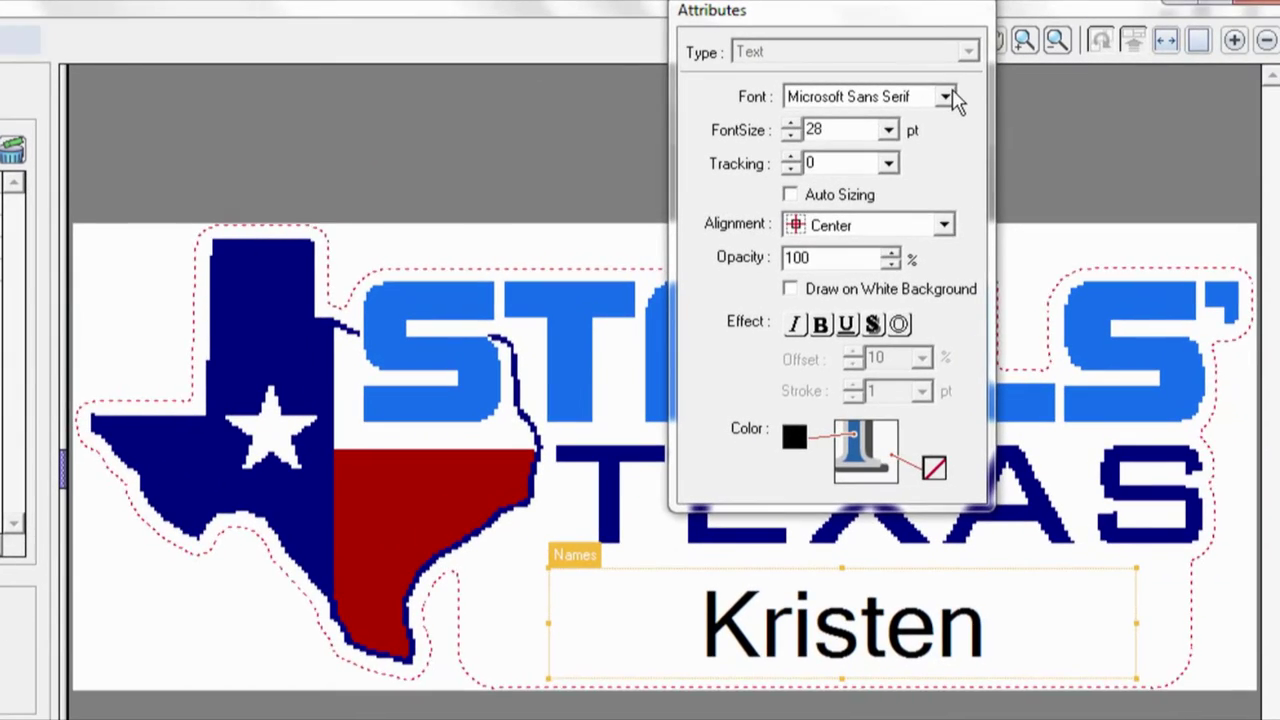
Switch the name font to Impact and check the Mike and James tags.
click(948, 96)
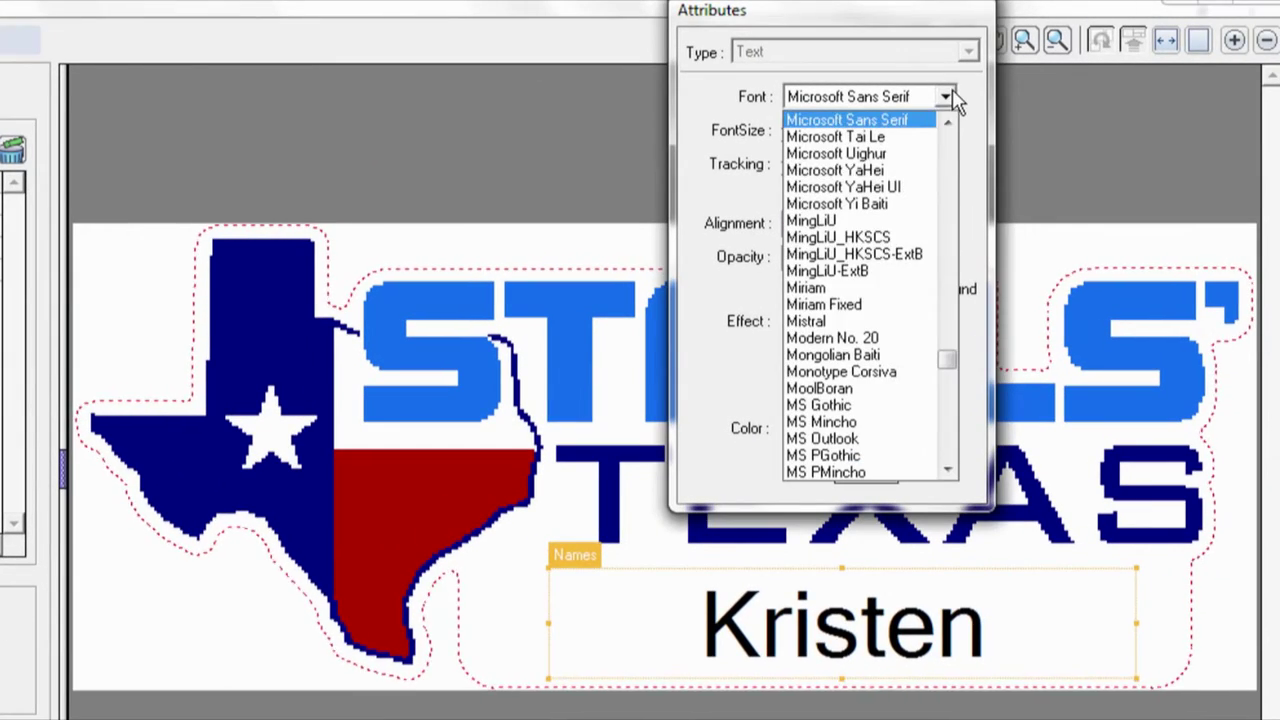
drag(948, 371, 952, 262)
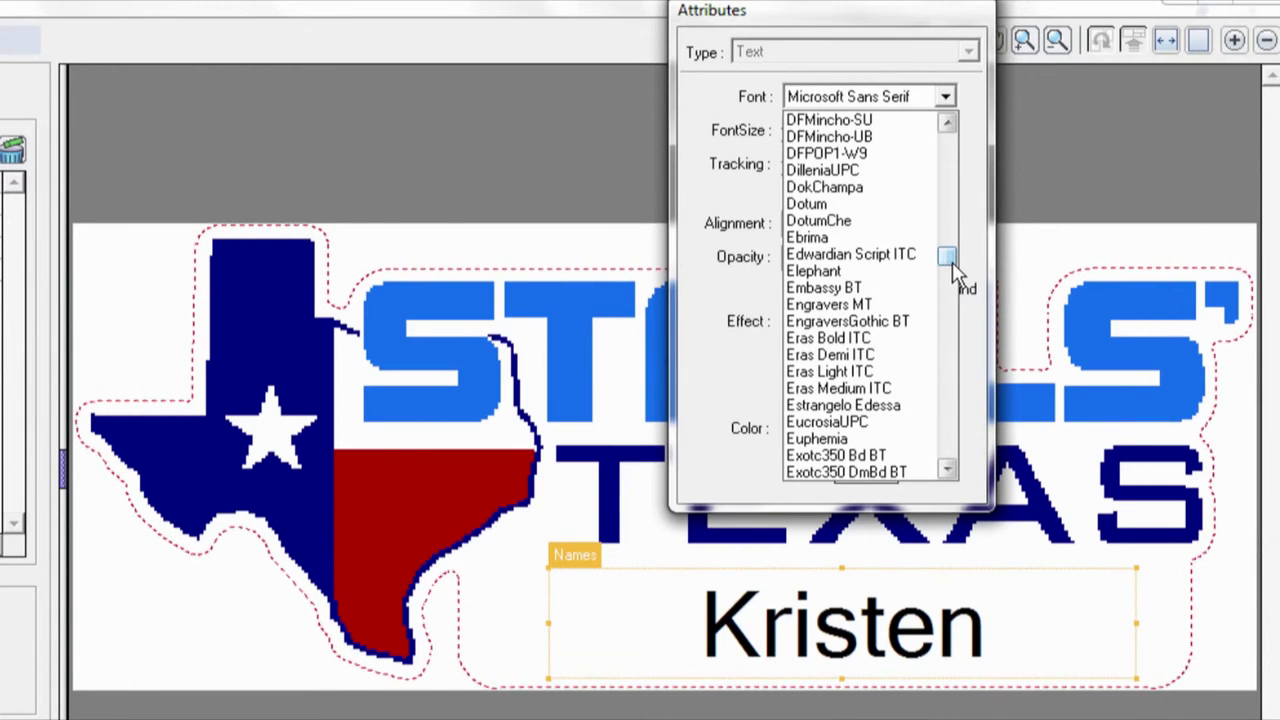
click(916, 100)
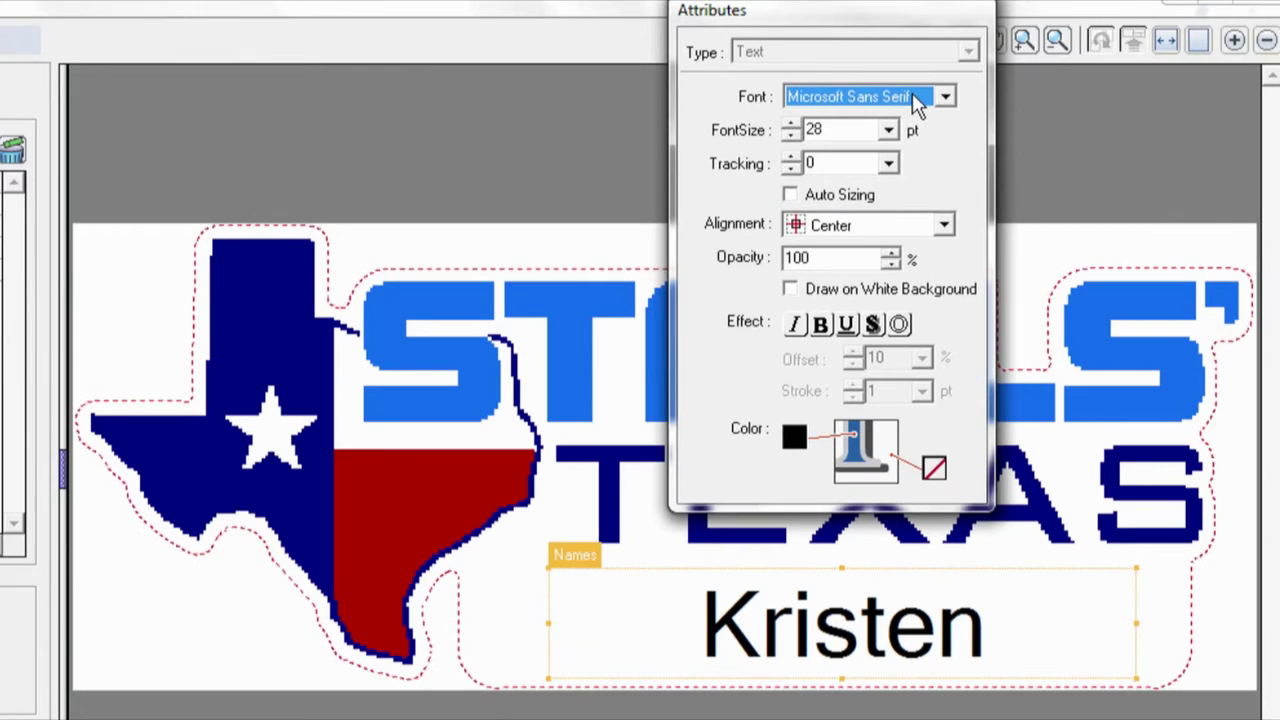
key(i)
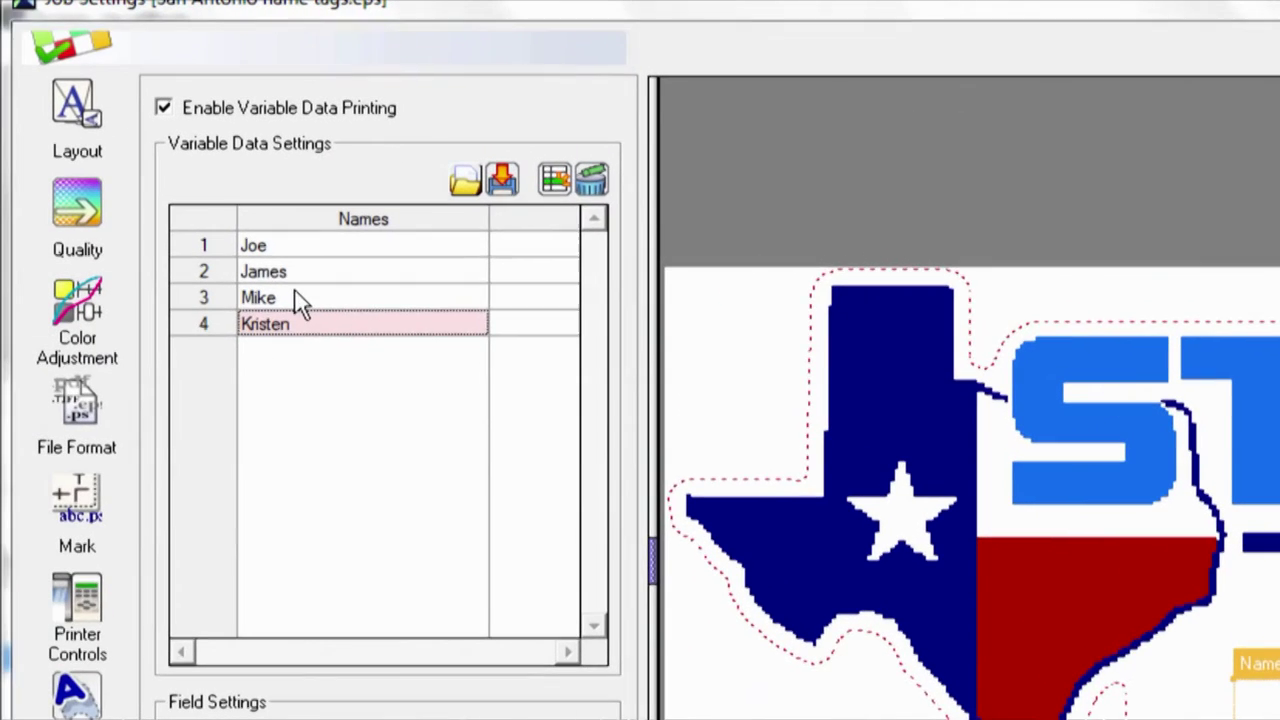
click(300, 298)
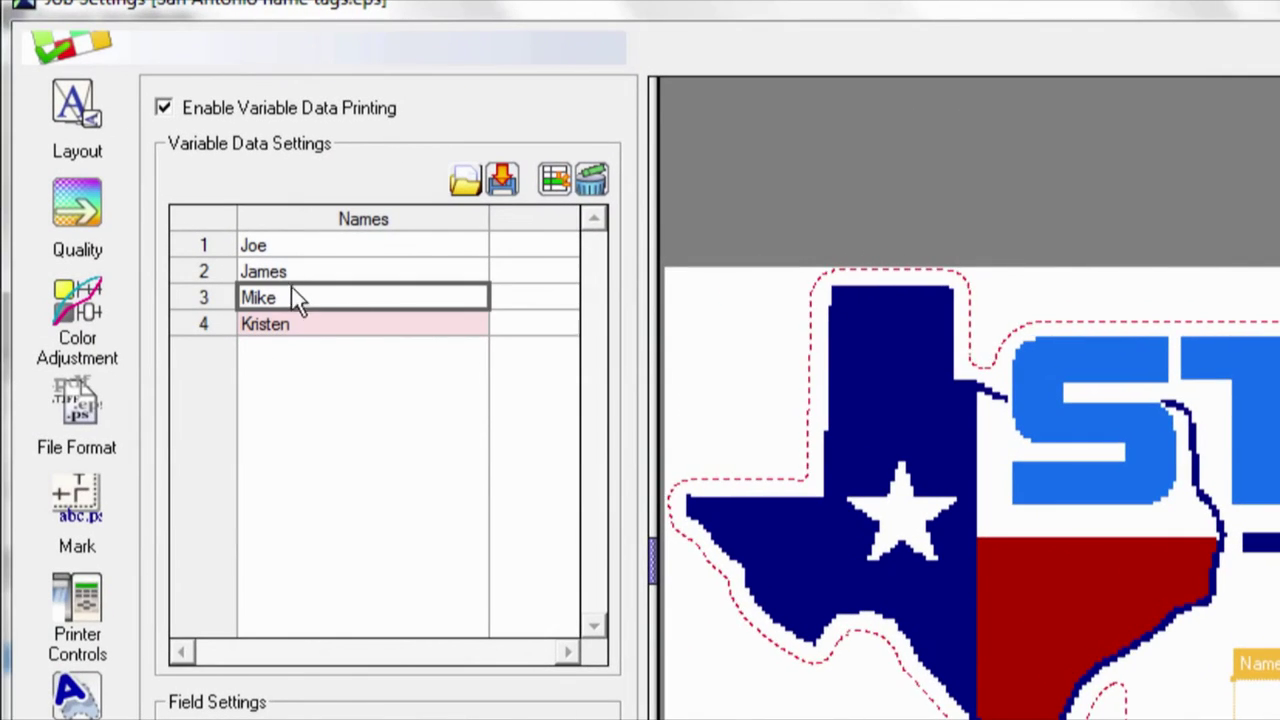
click(294, 277)
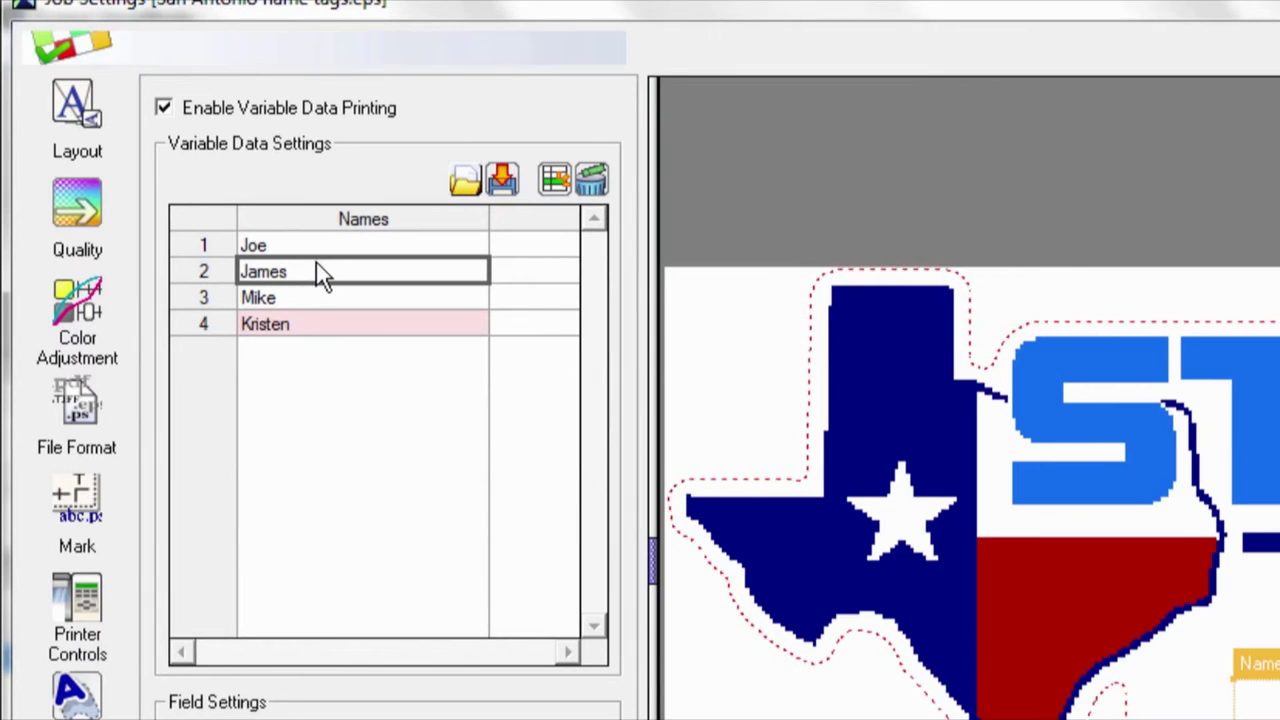
Set Impact as the font for the whole Names column.
click(291, 218)
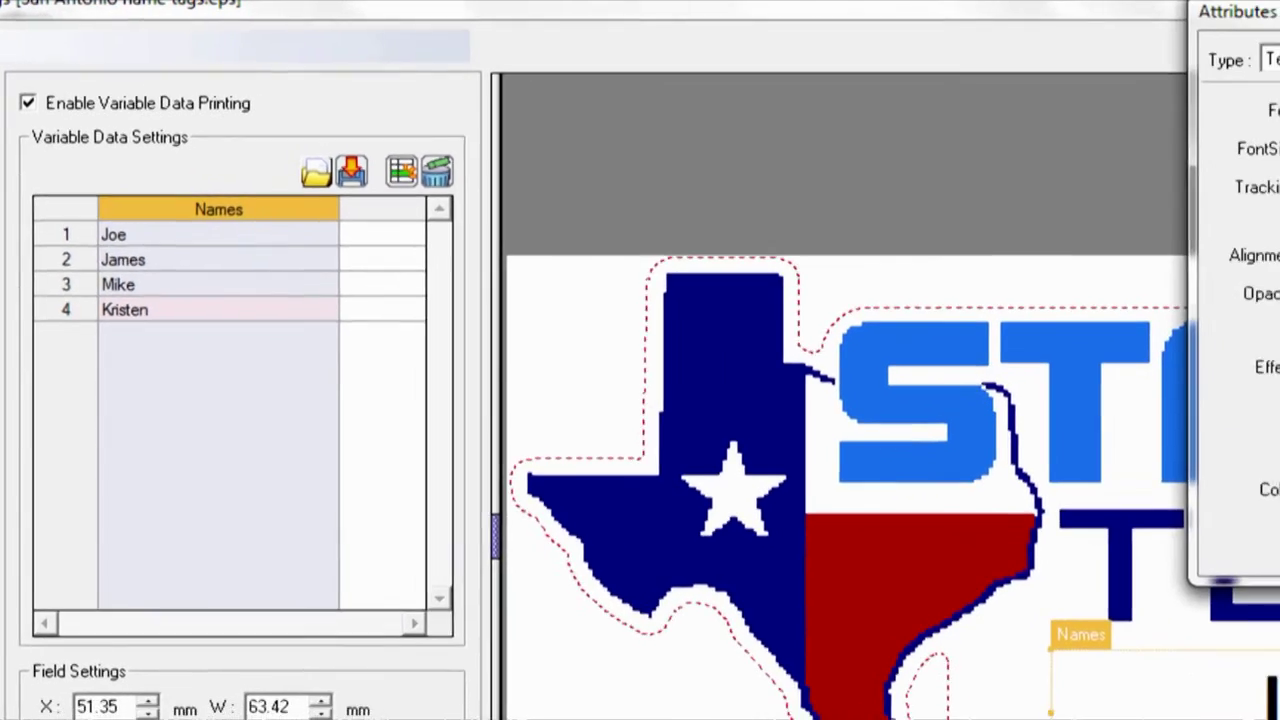
click(1279, 110)
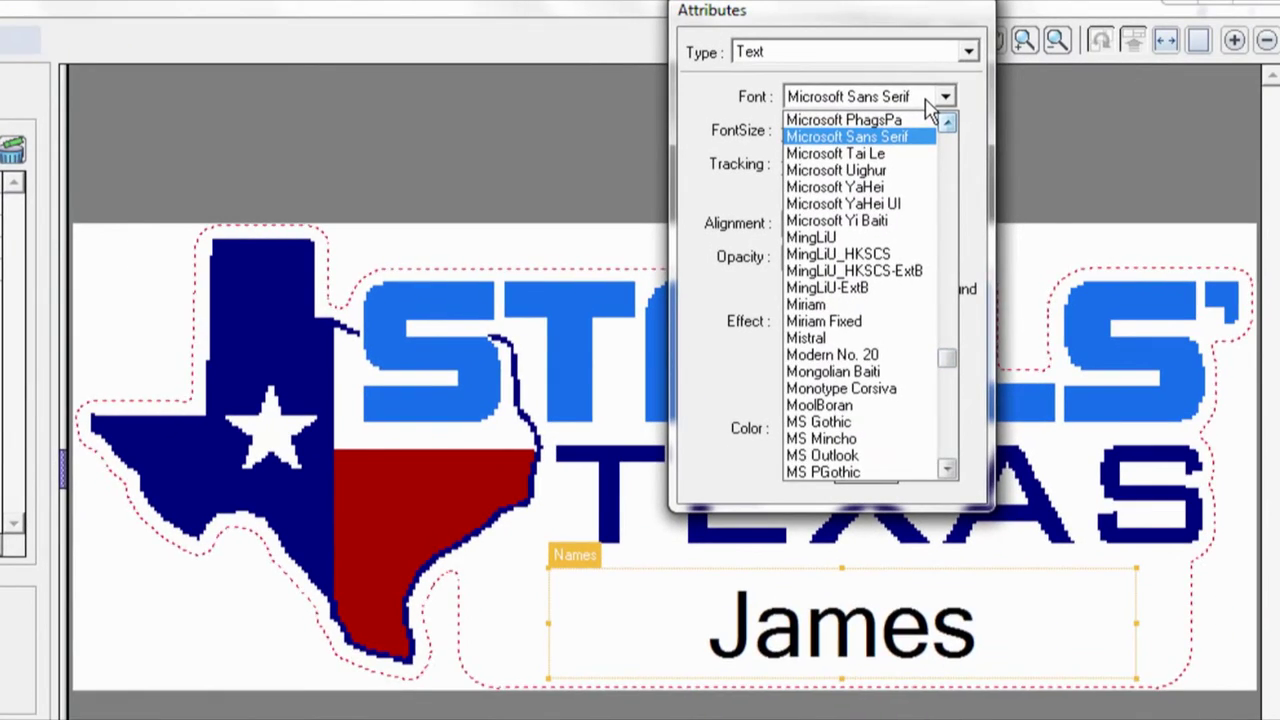
scroll(1105, 118, up, 13)
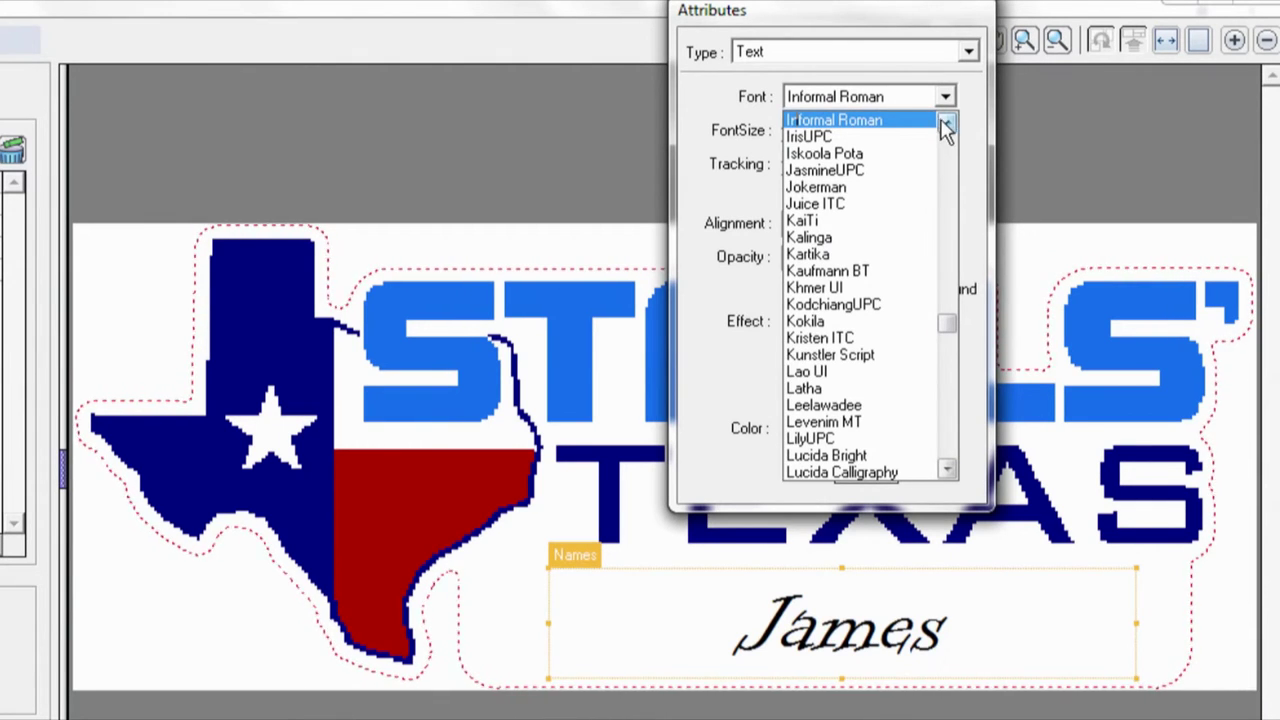
click(947, 122)
click(947, 122)
click(947, 122)
click(843, 137)
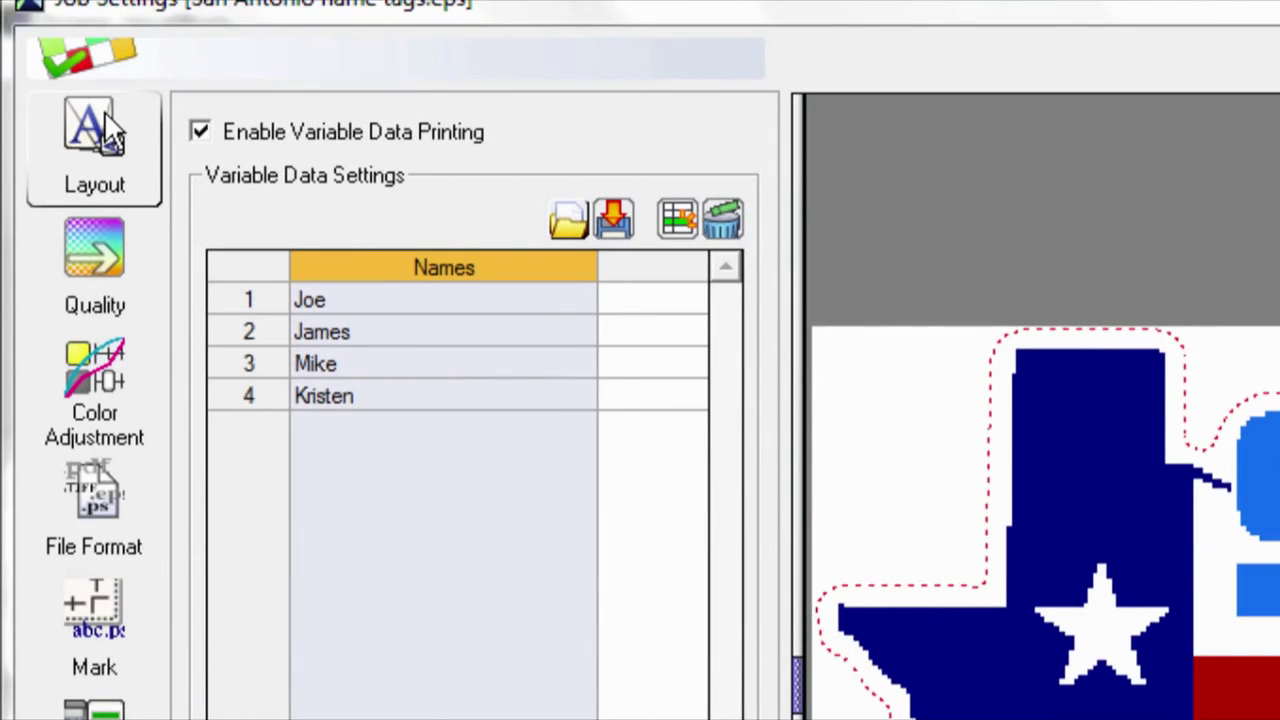
Read the media width, keep Generic Vinyl 1 media at Standard quality, and apply the job settings.
click(104, 112)
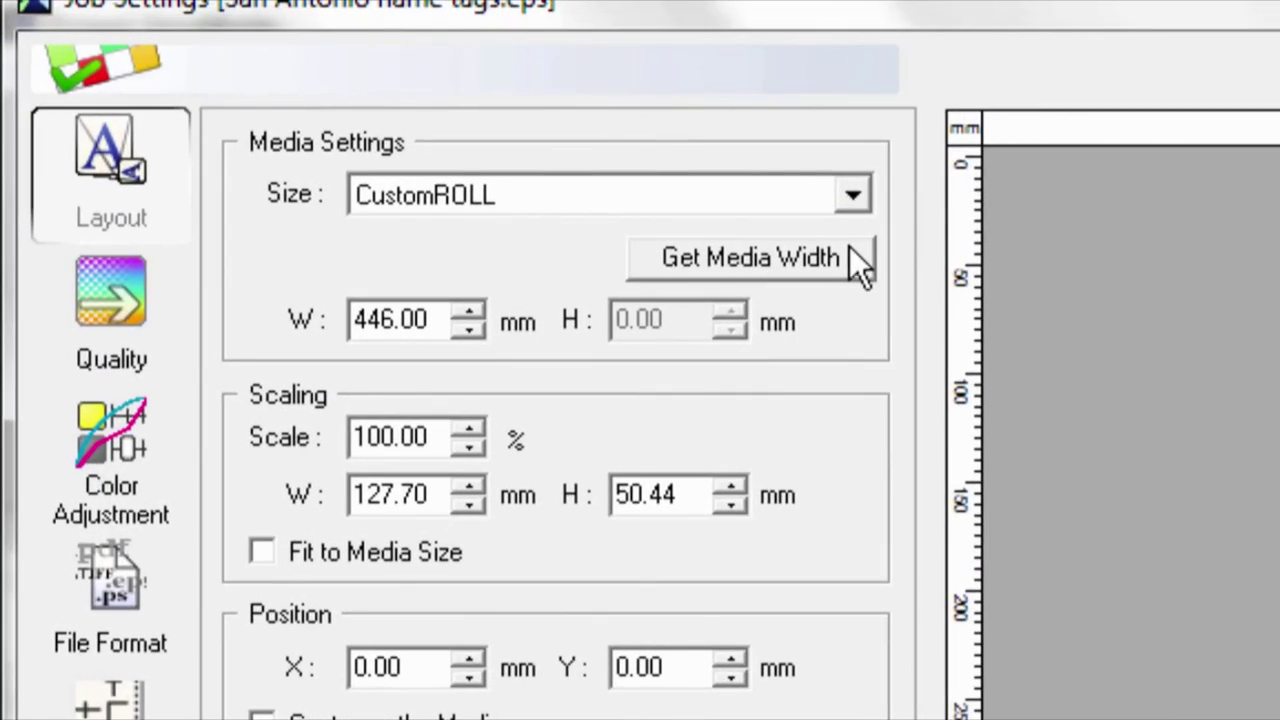
click(846, 260)
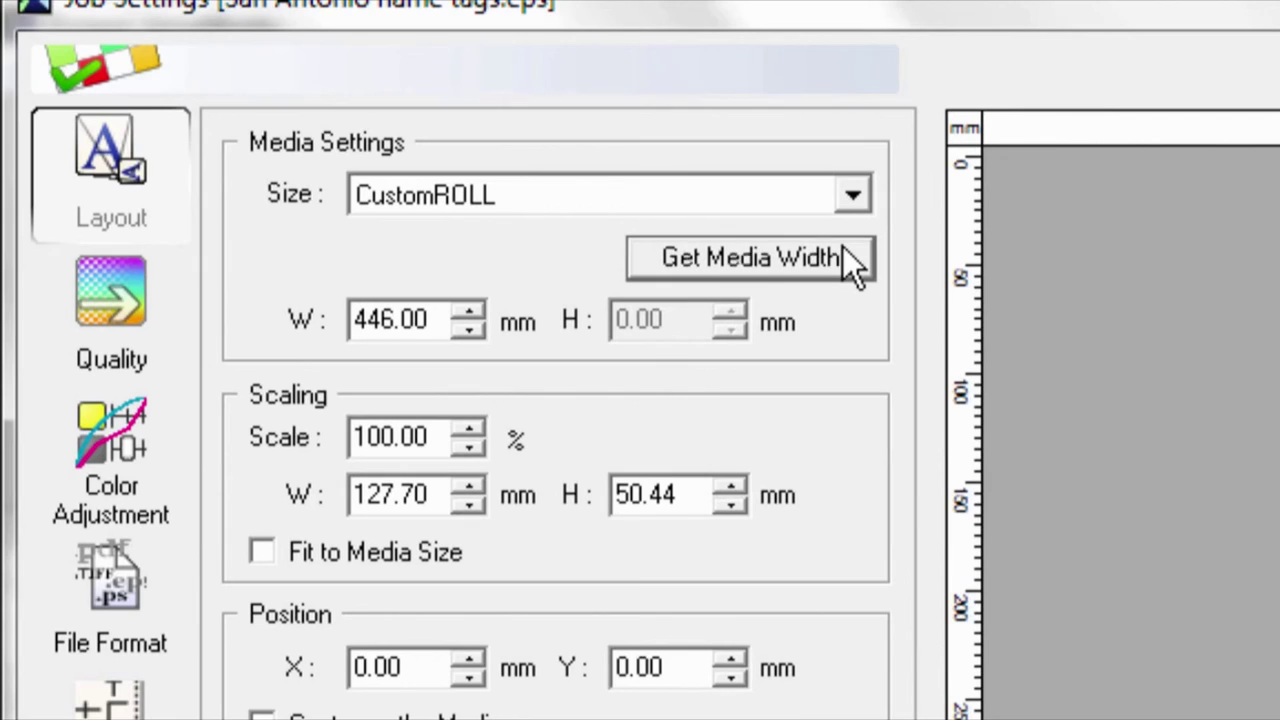
click(101, 290)
click(368, 248)
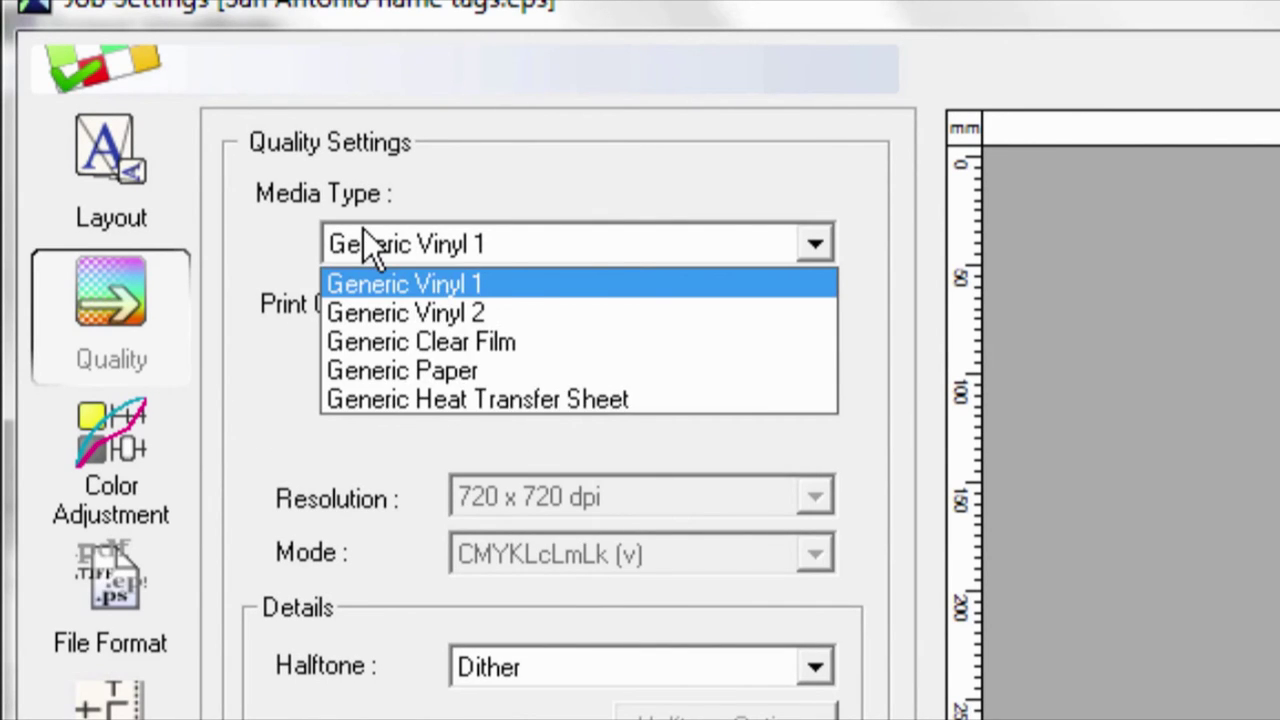
click(360, 284)
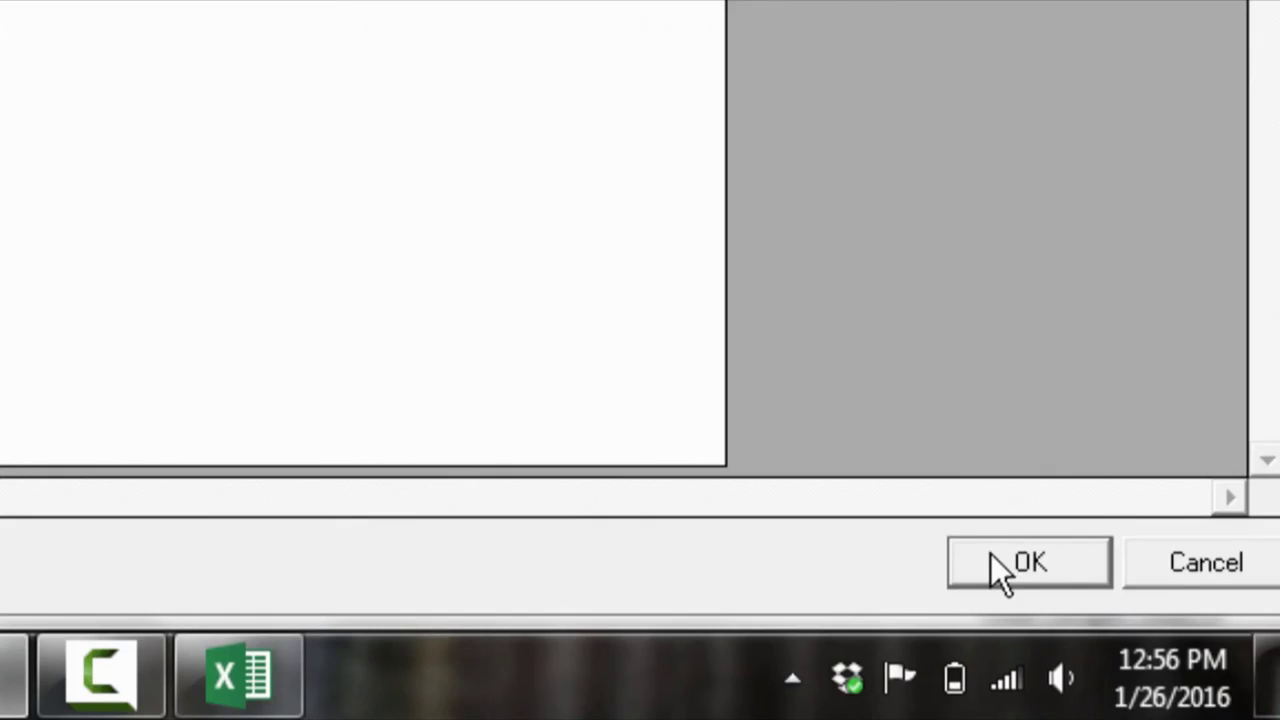
click(998, 566)
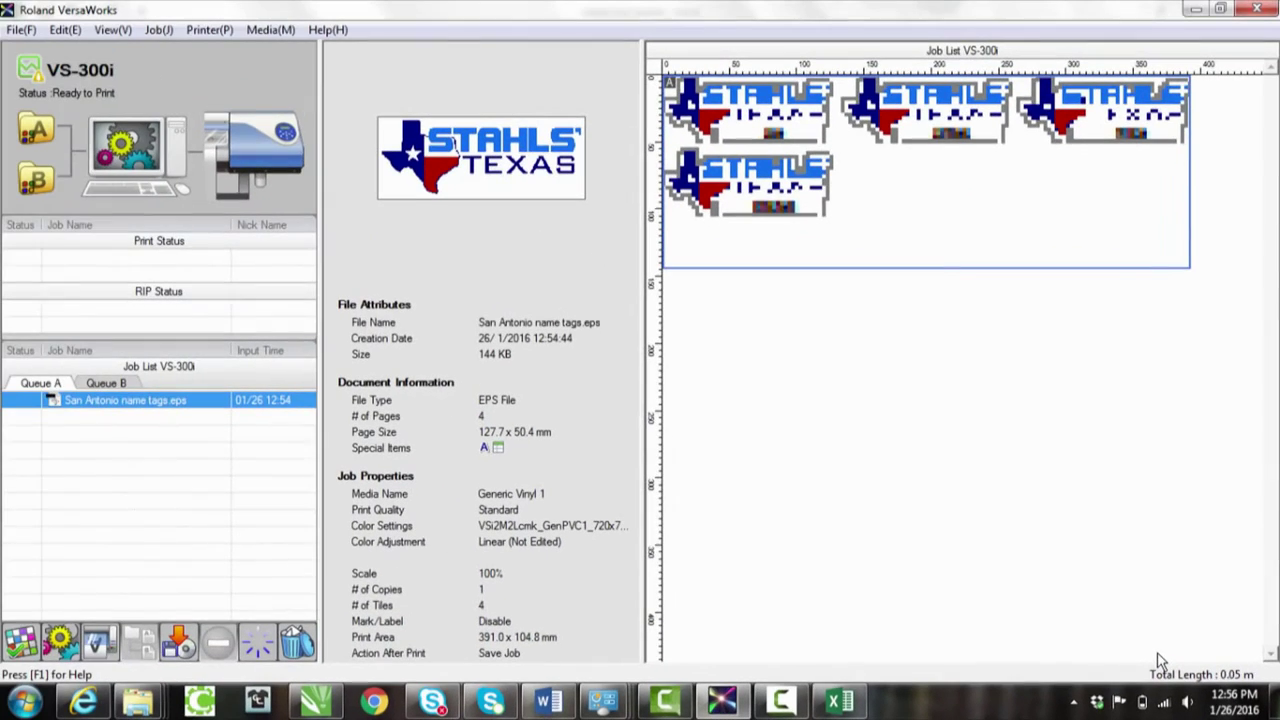